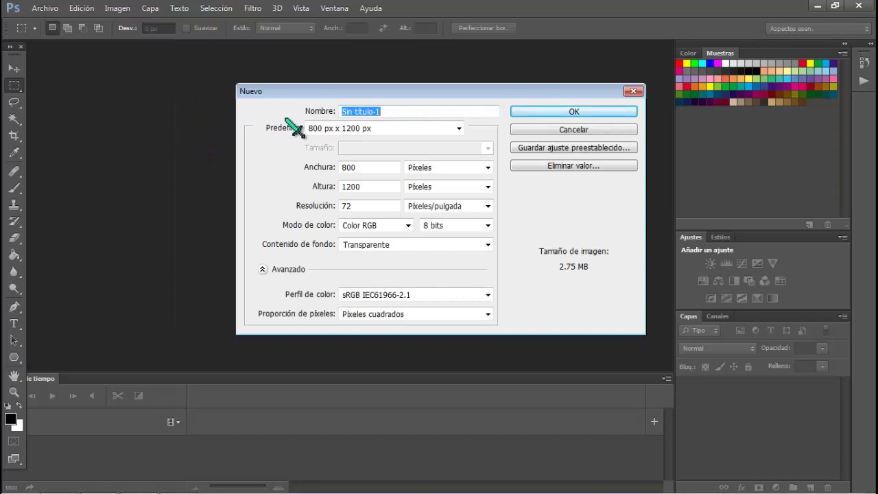
- Create a new 1280 x 720 px document with a transparent background and the sRGB IEC61966-2.1 color profile
click(459, 129)
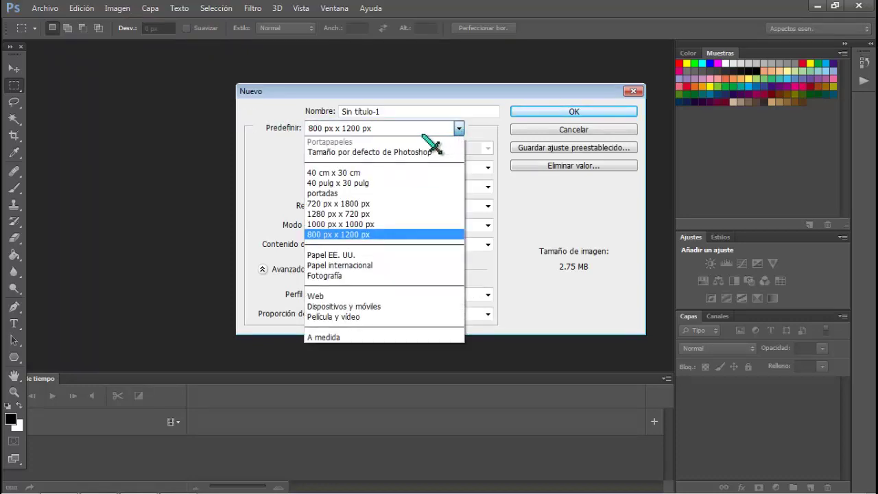
click(362, 214)
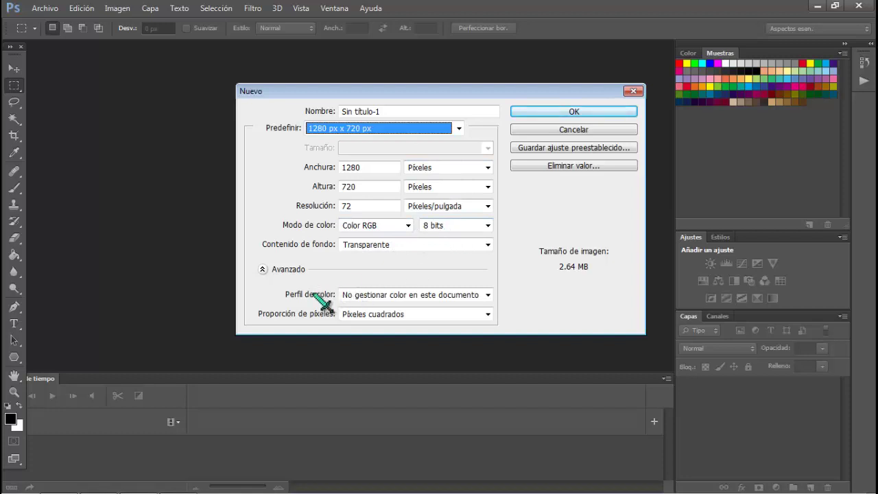
click(488, 295)
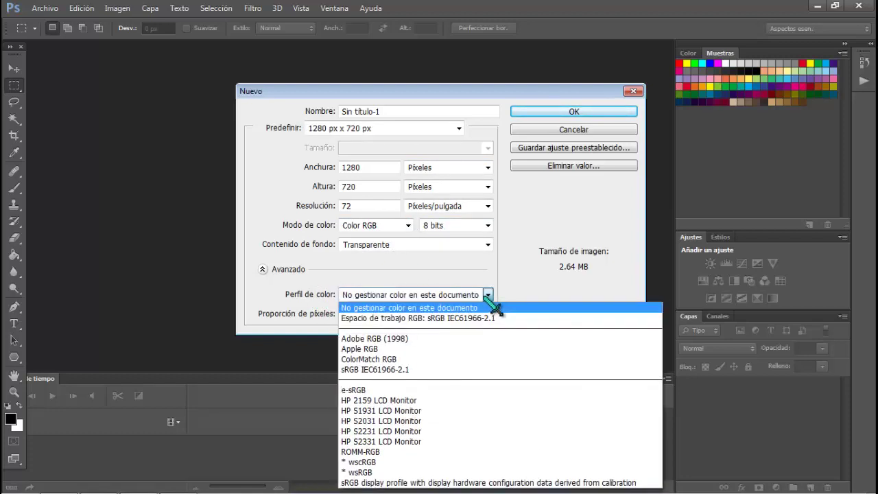
click(380, 371)
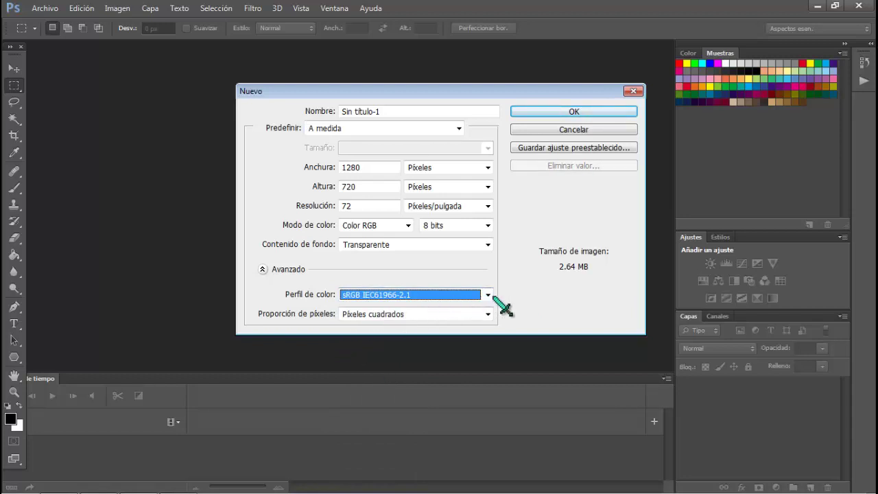
click(568, 113)
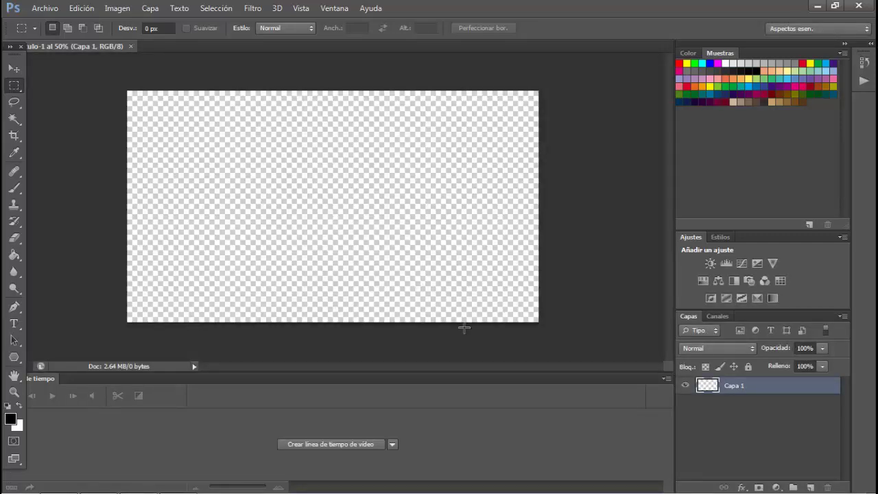
- Add a solid color fill layer in near-black 010101 as the background
click(774, 488)
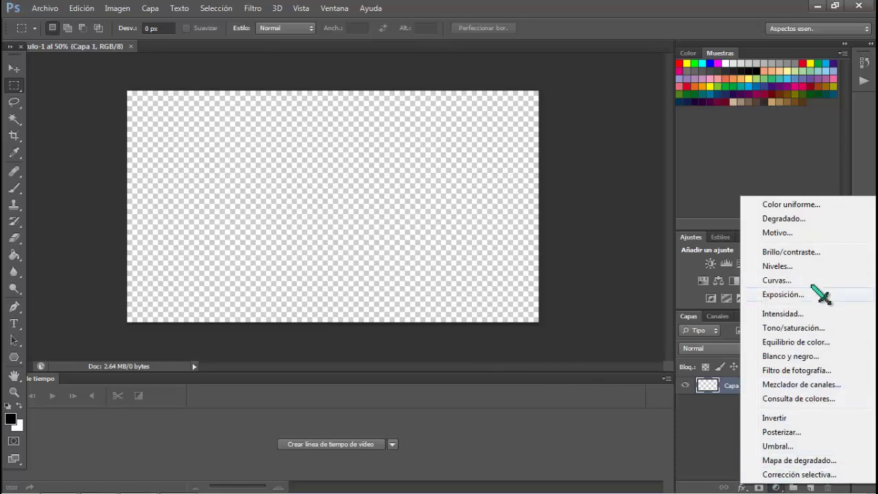
click(799, 205)
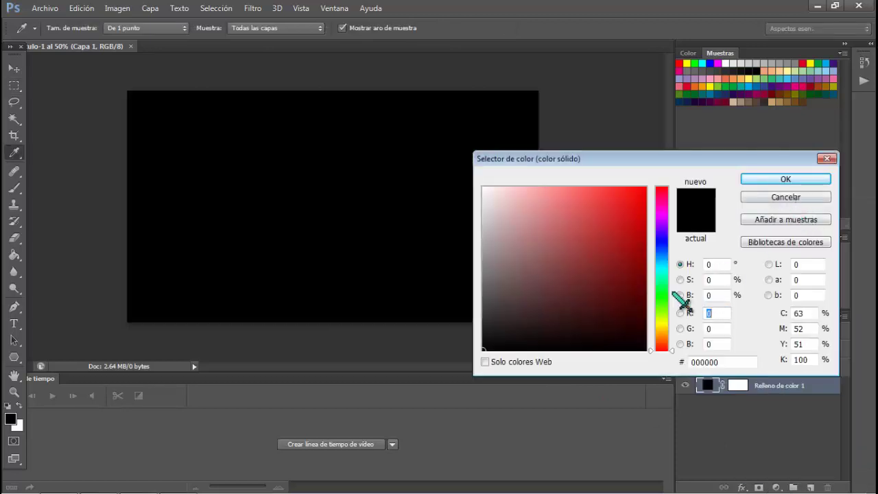
click(484, 350)
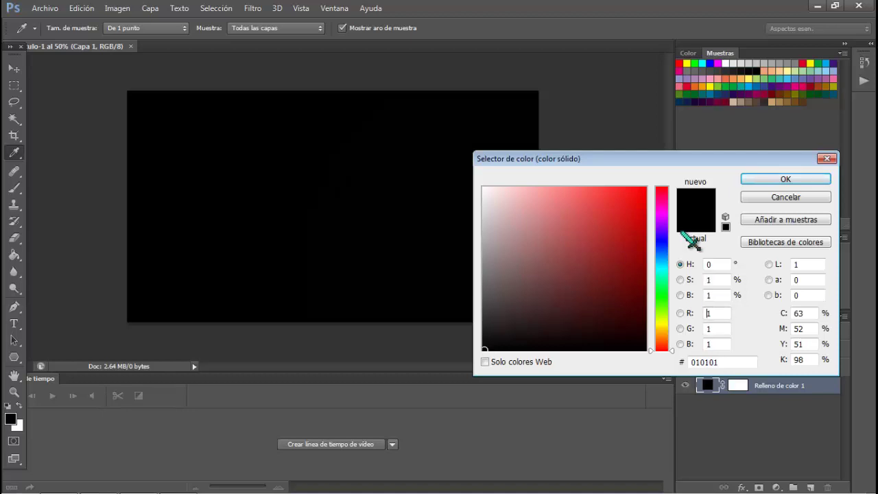
click(779, 181)
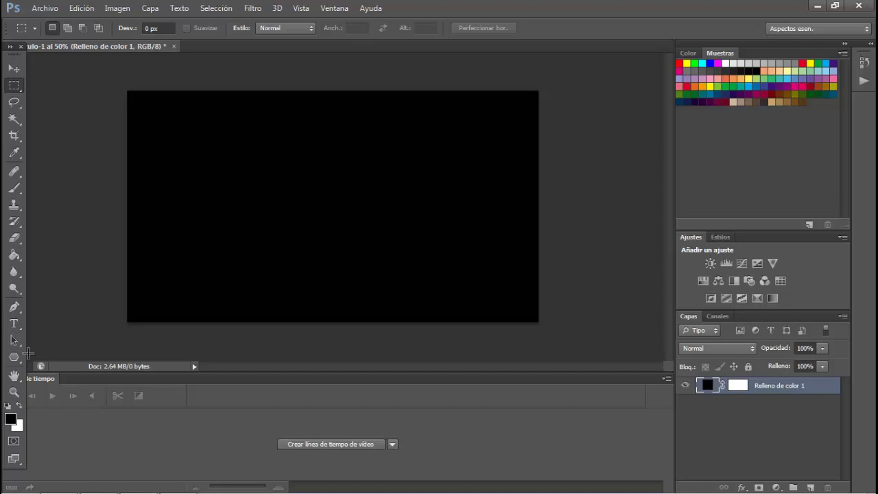
- Draw a three-sided polygon about 326 x 360 px in the upper-left area of the canvas
click(21, 362)
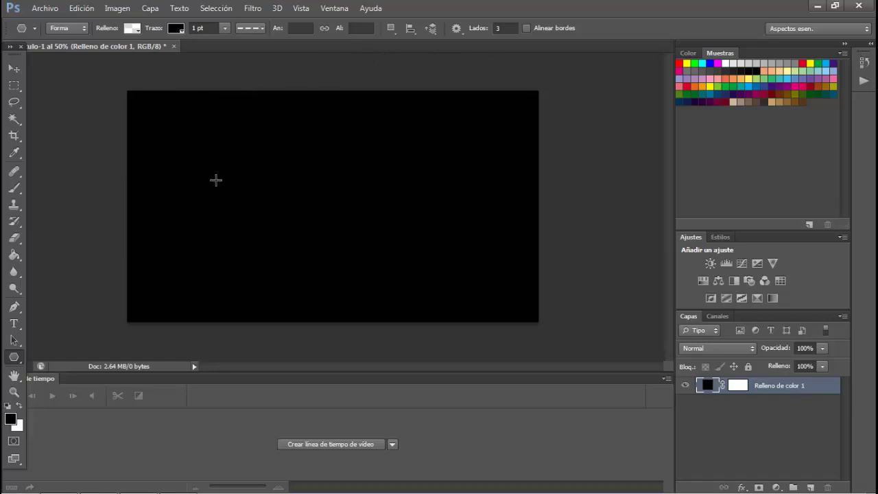
drag(209, 146, 238, 206)
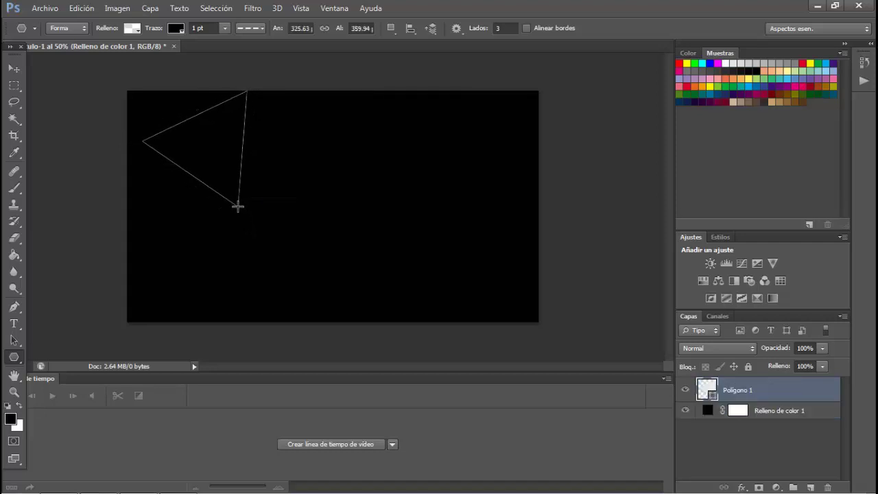
click(15, 69)
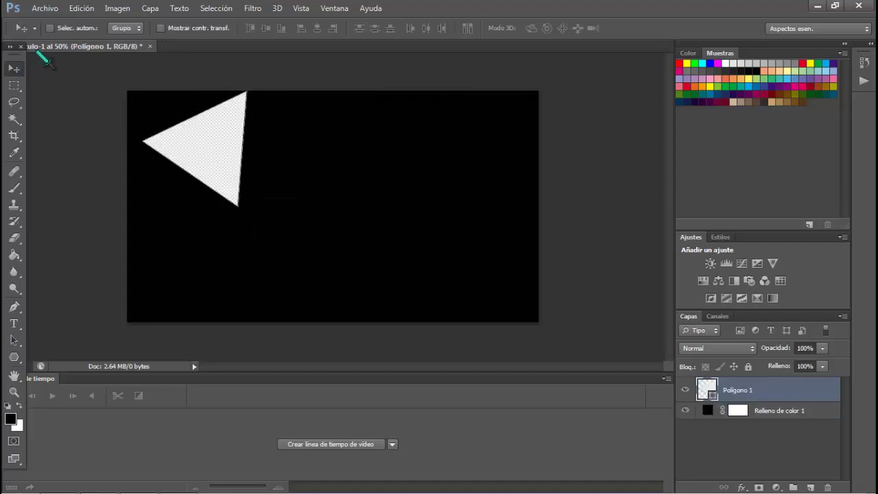
- Free-transform the triangle: shift it down and right, rotate it about 40°, and enlarge it to about 152% width and 161% height
mouse_move(517, 489)
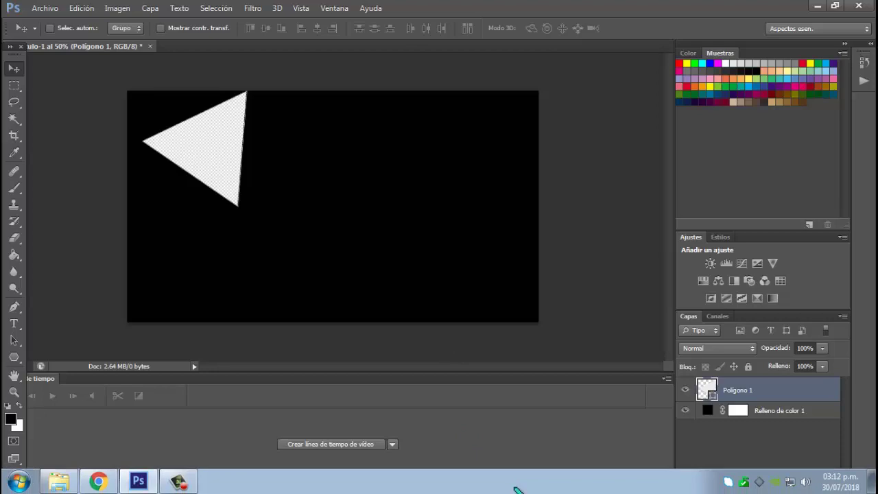
key(t)
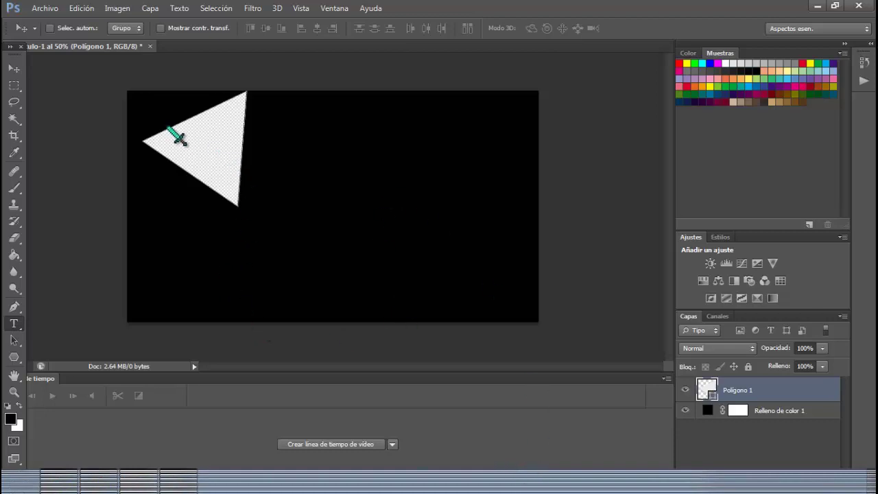
click(14, 69)
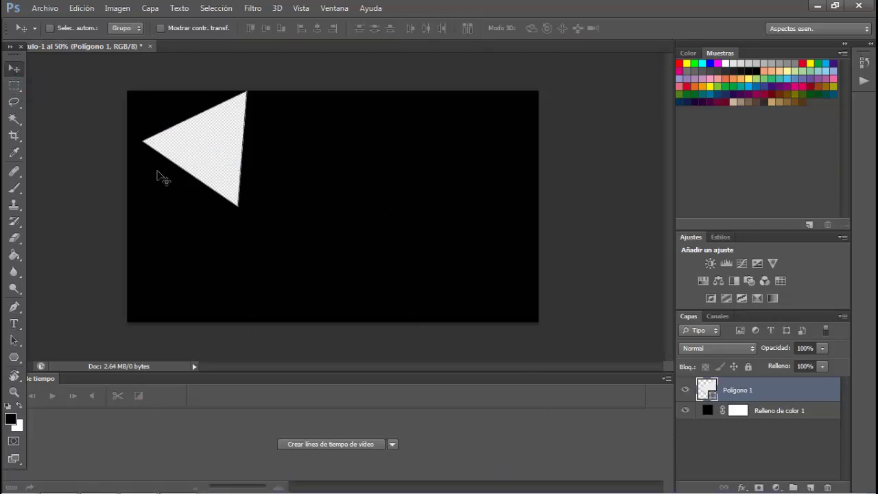
key(ctrl+t)
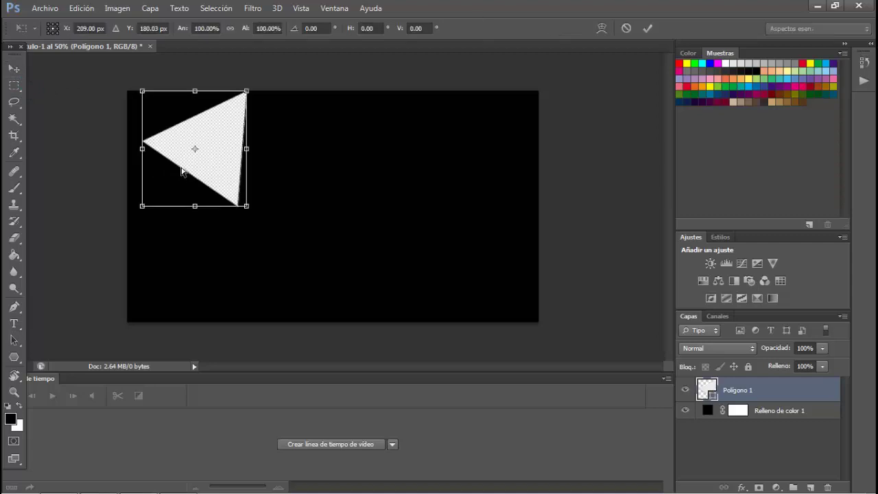
drag(206, 148, 245, 197)
drag(316, 133, 336, 202)
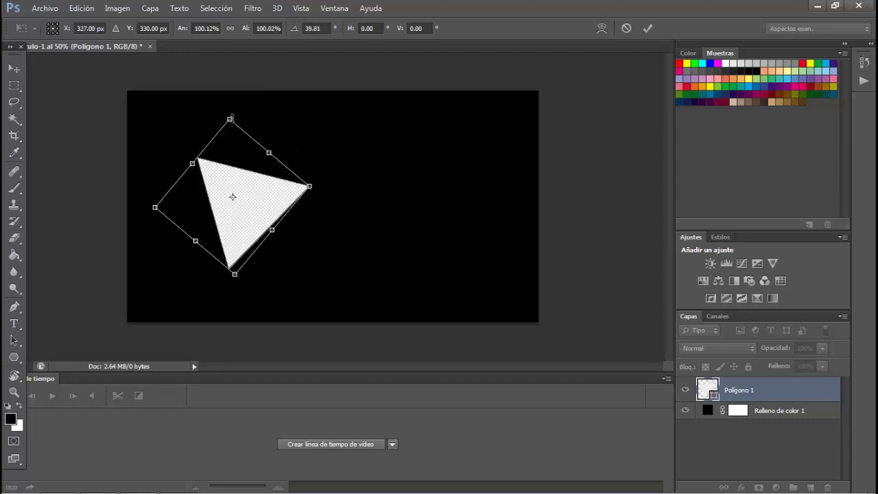
drag(230, 118, 225, 69)
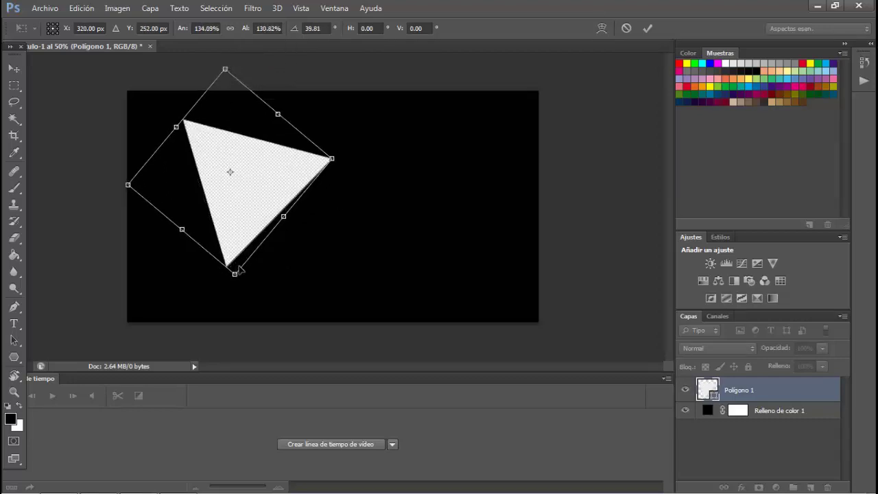
drag(236, 274, 233, 310)
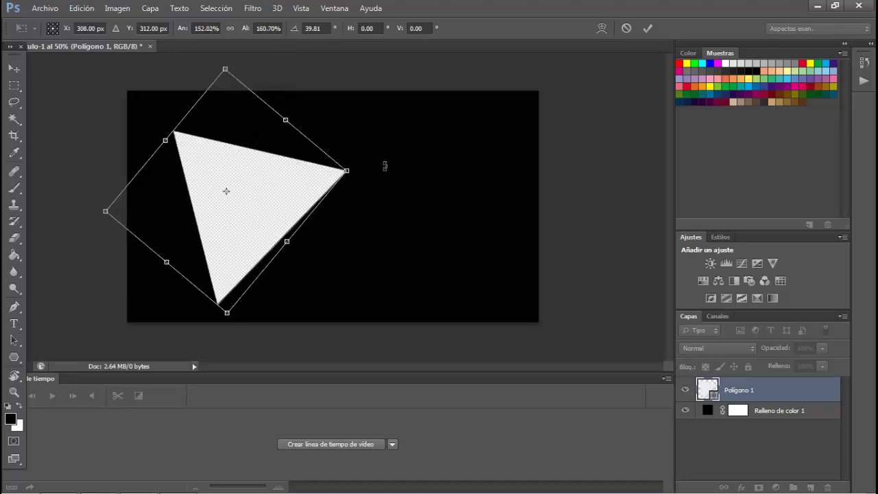
- Resize the triangle to about 152% width and 174% height at a 40° rotation, fit it in the canvas's left half, and apply the transform
drag(385, 166, 364, 221)
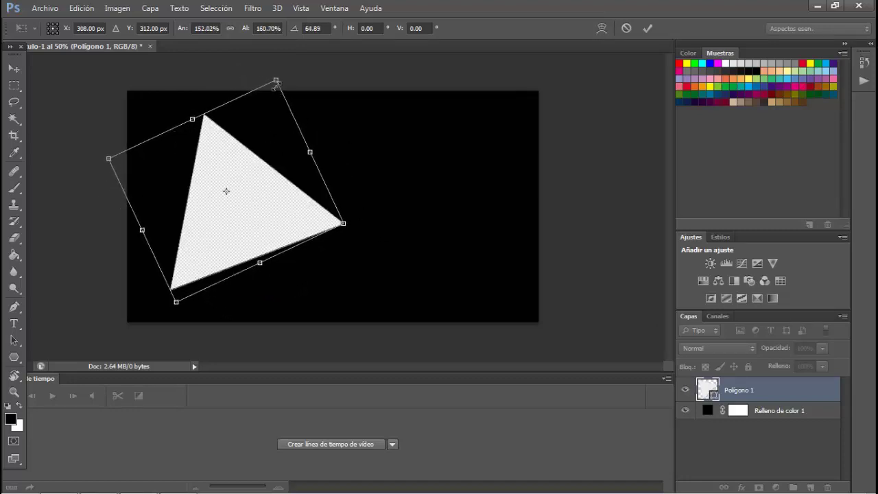
drag(275, 79, 306, 50)
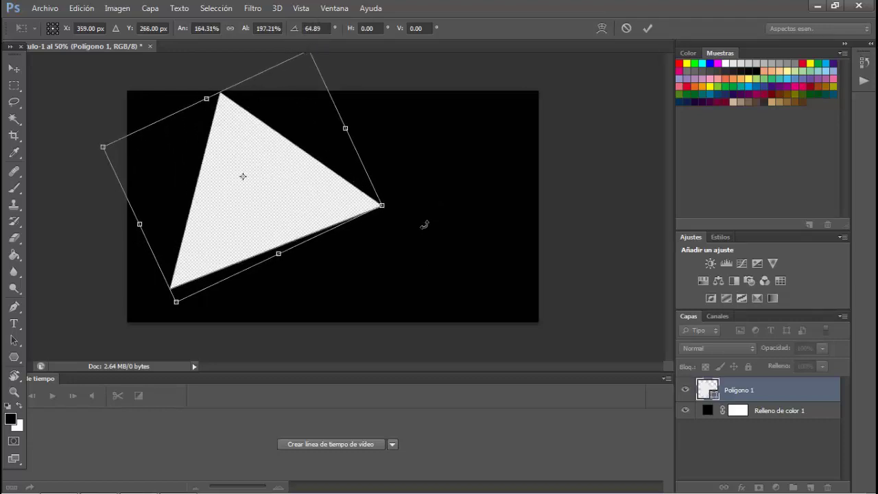
drag(425, 224, 402, 148)
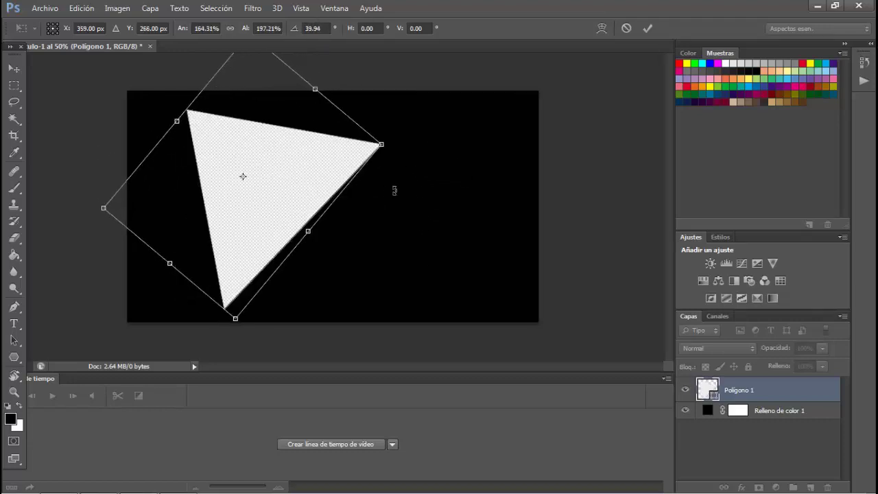
drag(289, 180, 262, 175)
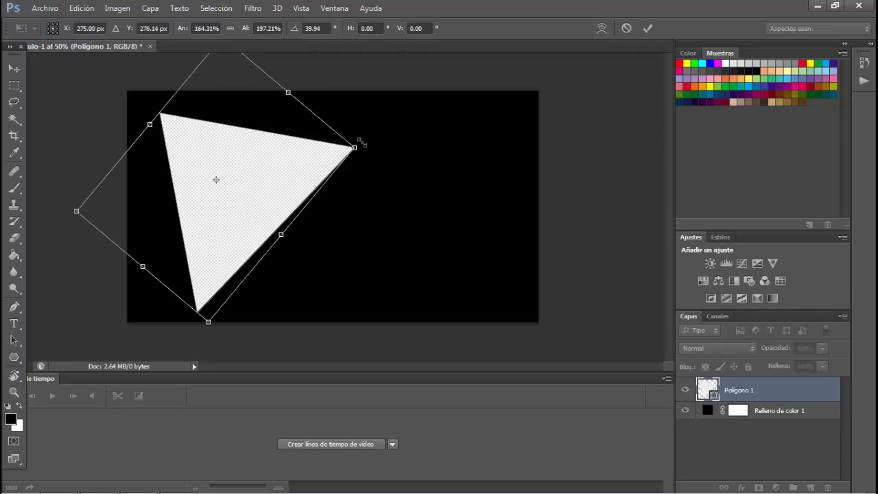
drag(353, 148, 326, 160)
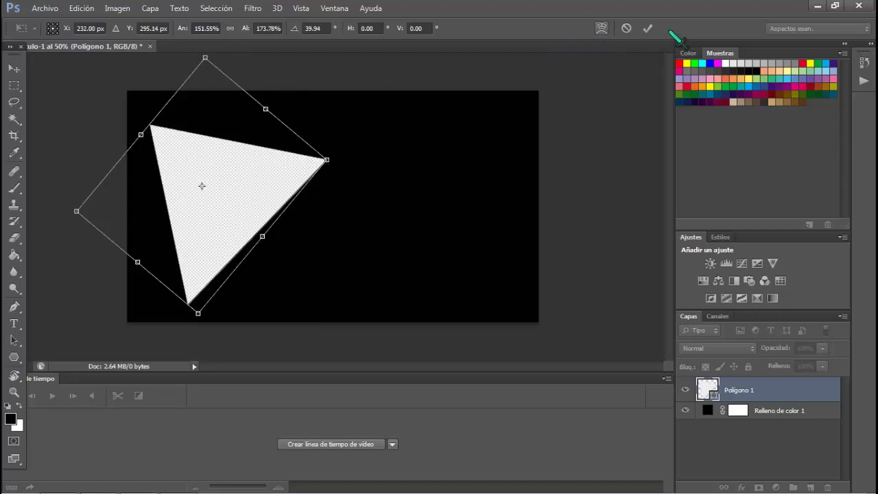
click(647, 29)
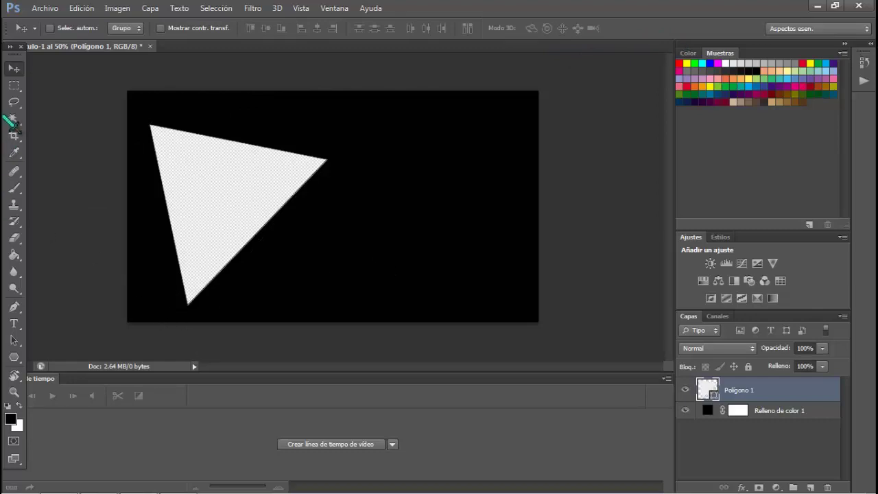
- Place the image hatsune_miku_render_by_shikuzaka82-d7ghs7r from the Downloads folder into the document
click(45, 8)
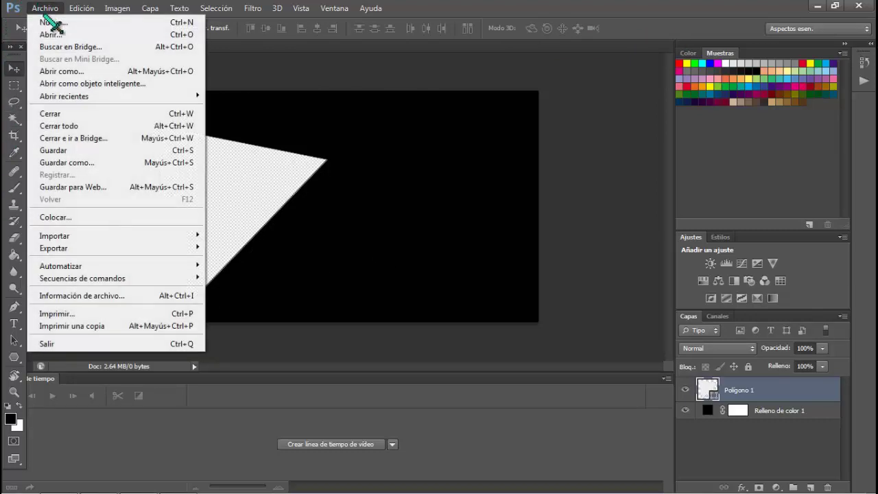
click(91, 219)
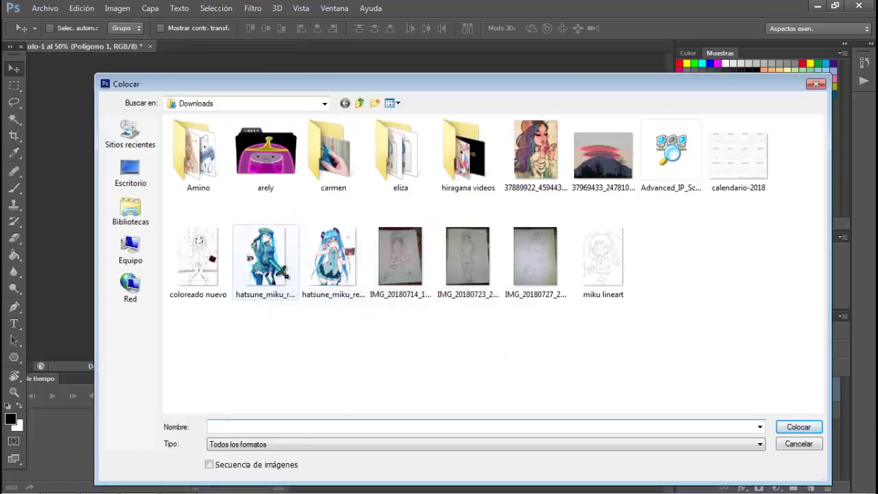
click(280, 271)
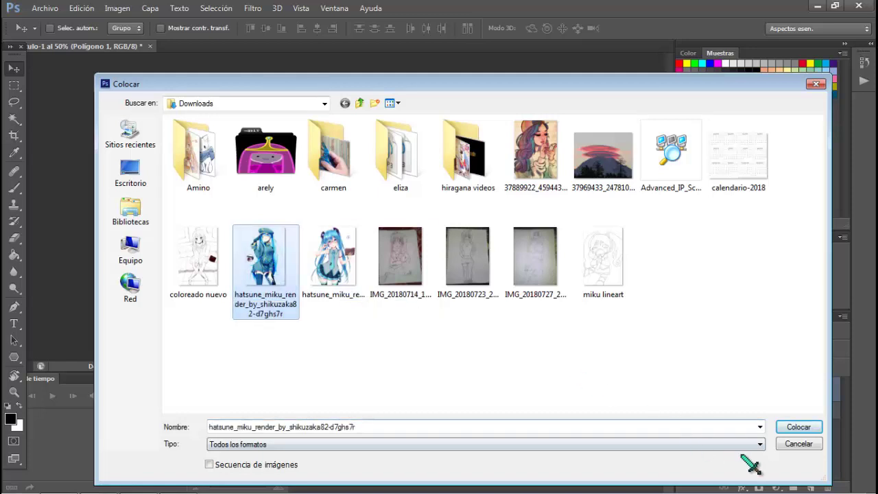
click(800, 428)
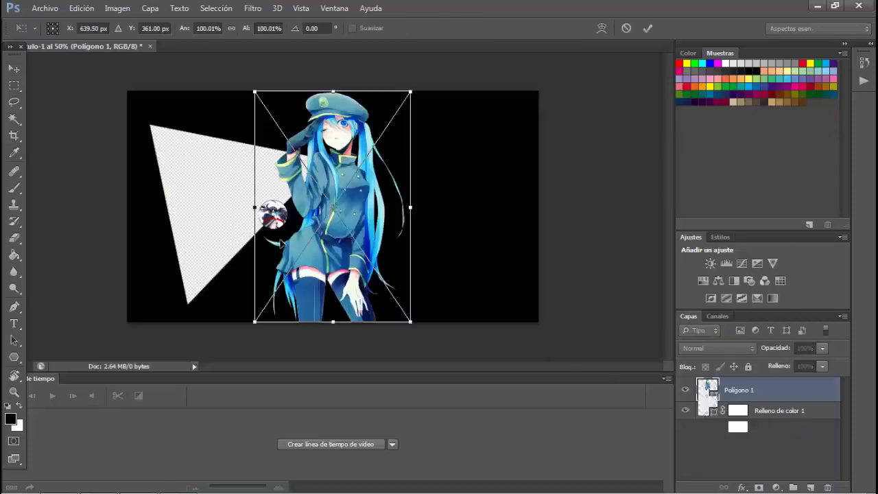
- Move the placed character over the triangle, scale it to about 89% width and 94% height, and apply the placement
drag(320, 232, 210, 223)
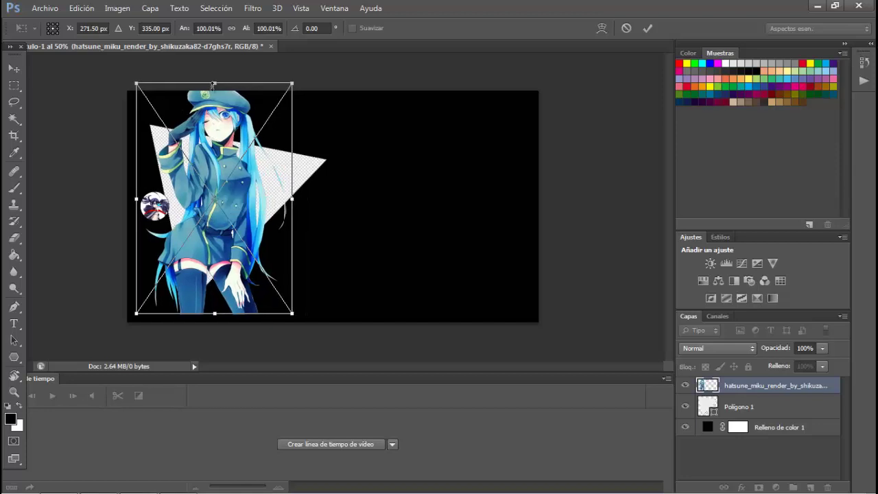
mouse_move(216, 83)
mouse_down()
mouse_move(214, 112)
mouse_move(215, 97)
mouse_up()
drag(282, 207, 279, 206)
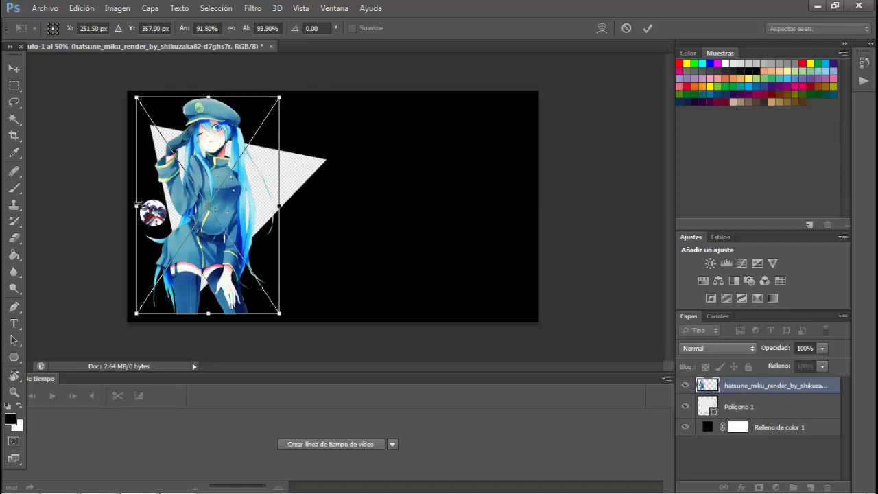
drag(136, 204, 140, 205)
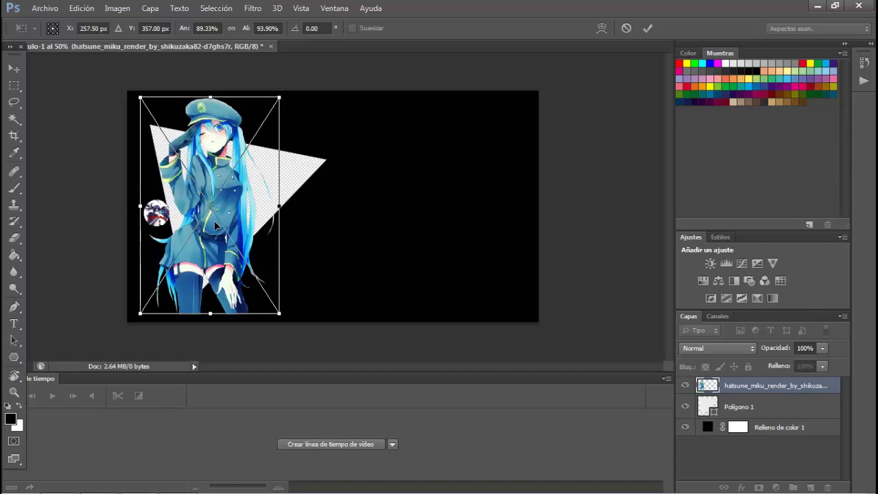
click(647, 28)
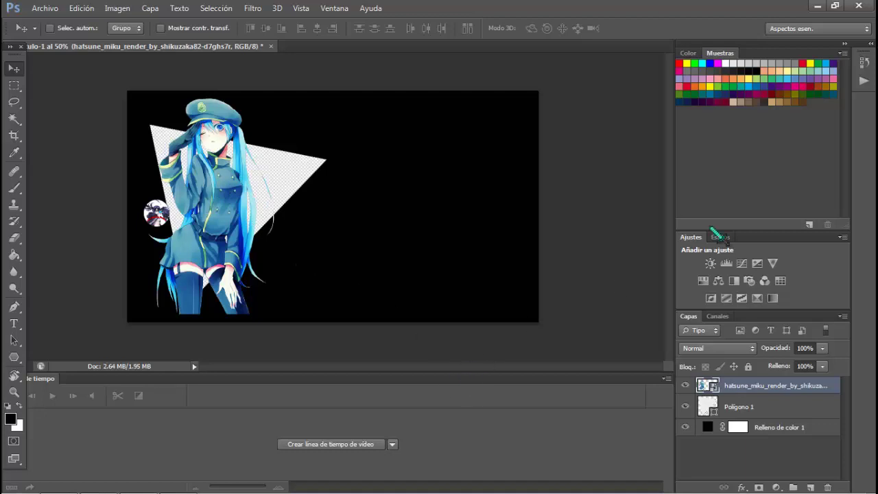
- Mask the character layer to the triangle's shape using a selection loaded from the polygon layer
ctrl+click(713, 417)
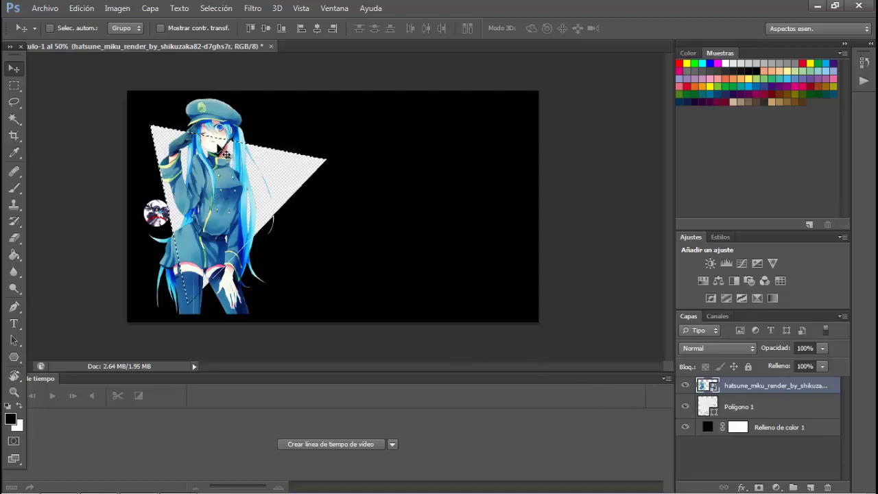
click(759, 487)
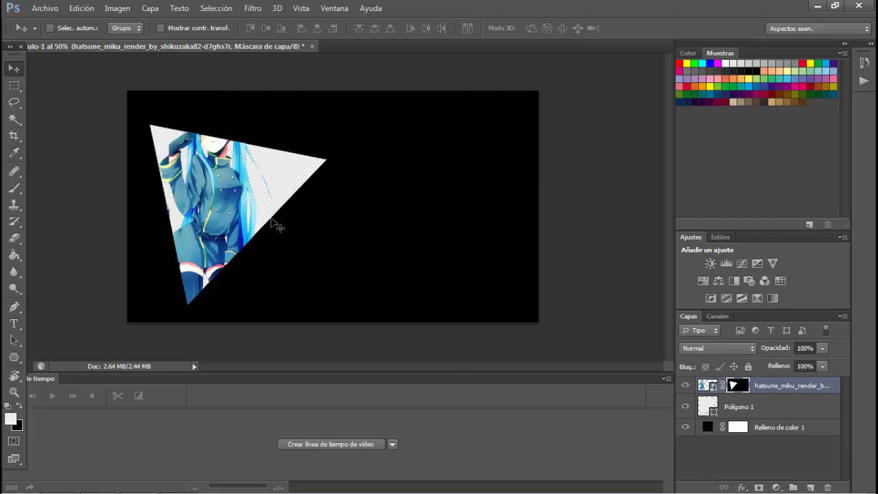
- Paint white on the character layer's mask with a 97 px brush to reveal the head, cap and raised arm outside the triangle
click(15, 188)
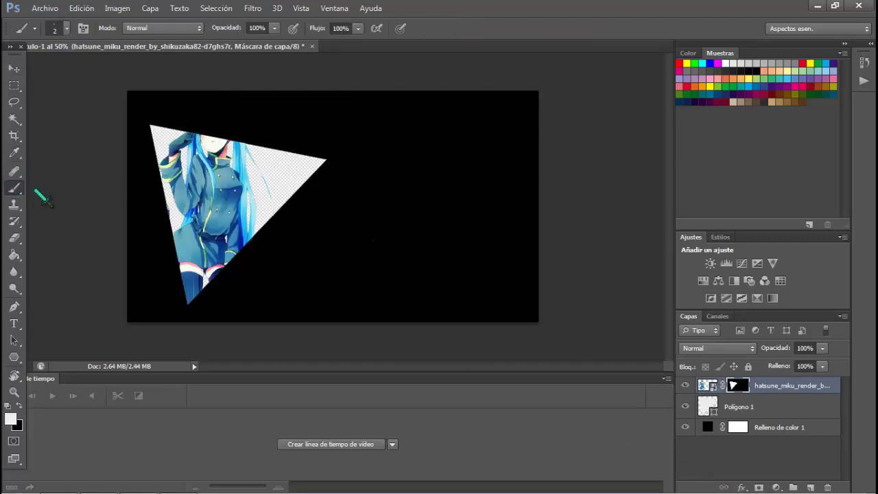
click(66, 29)
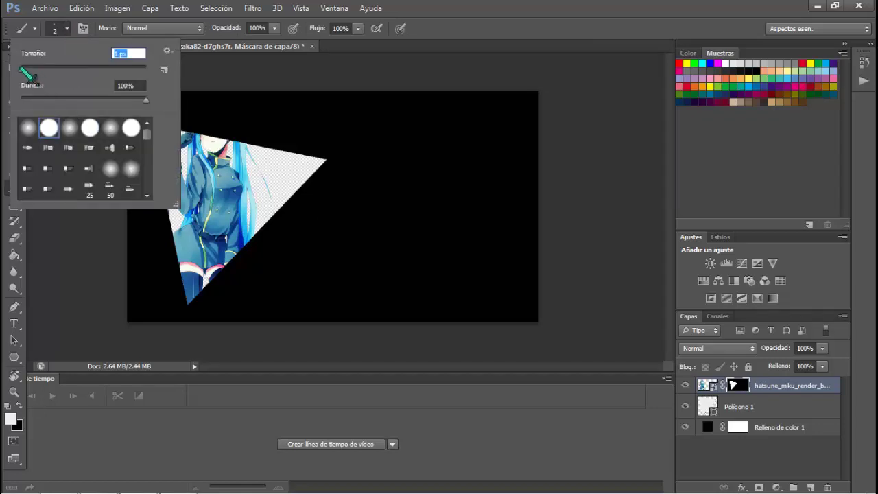
drag(26, 73, 53, 73)
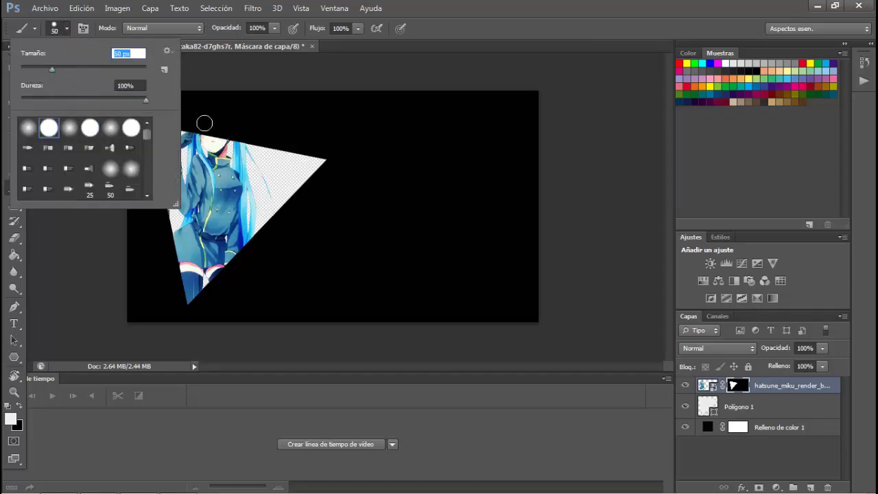
drag(53, 72, 81, 71)
text(97)
click(67, 28)
mouse_move(180, 126)
mouse_down()
mouse_move(244, 121)
mouse_move(184, 105)
mouse_move(203, 101)
mouse_move(229, 110)
mouse_move(228, 141)
mouse_move(240, 141)
mouse_move(242, 153)
mouse_move(223, 129)
mouse_move(253, 164)
mouse_up()
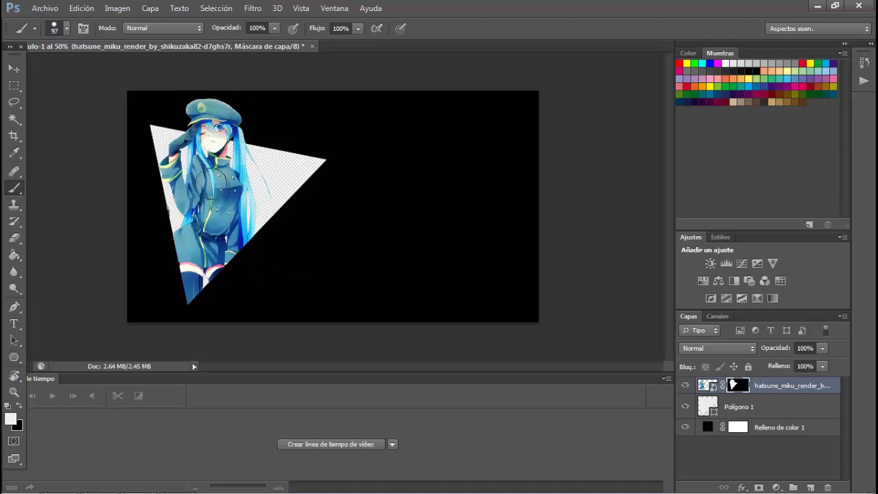
mouse_move(165, 167)
mouse_down()
mouse_move(172, 184)
mouse_move(168, 165)
mouse_up()
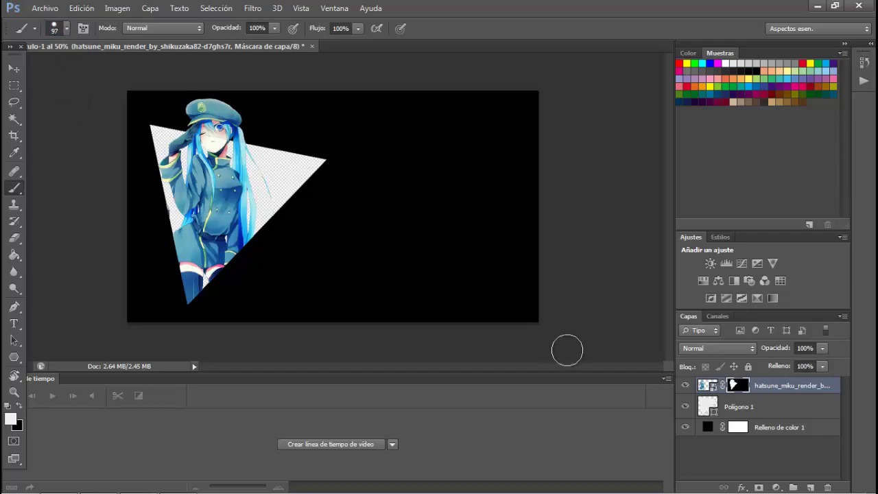
click(813, 428)
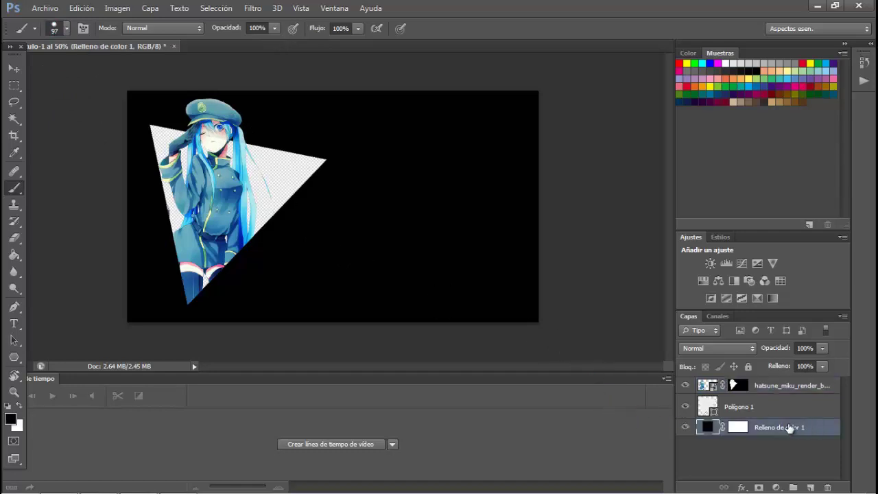
click(45, 7)
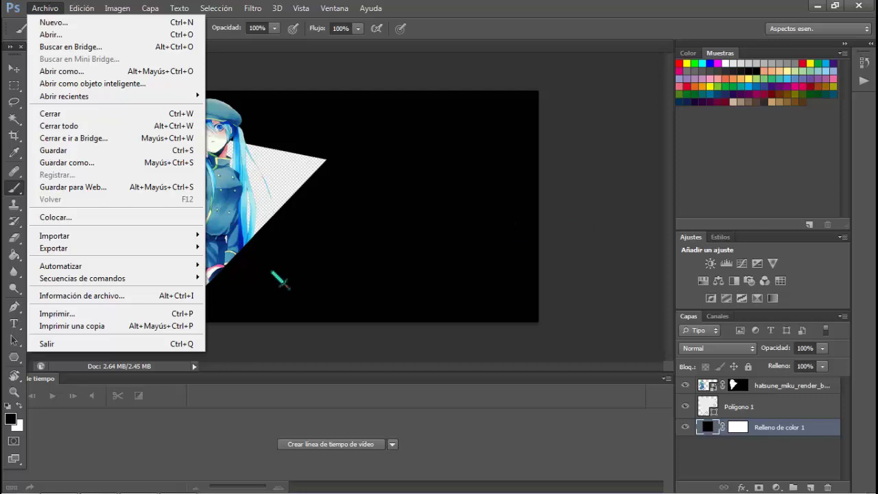
click(63, 218)
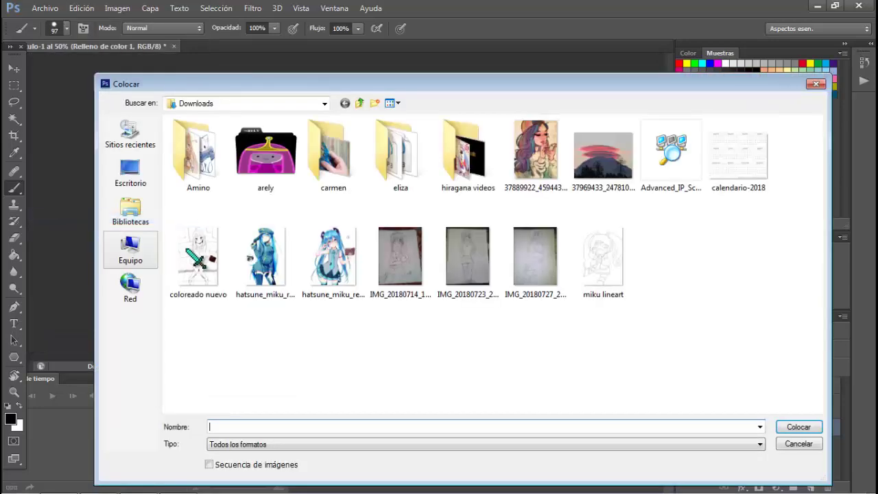
double_click(484, 183)
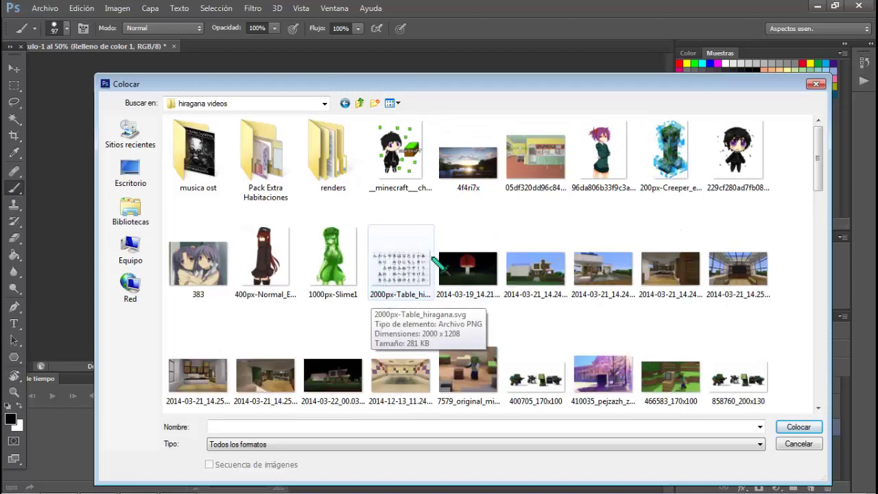
scroll(499, 320, down, 2)
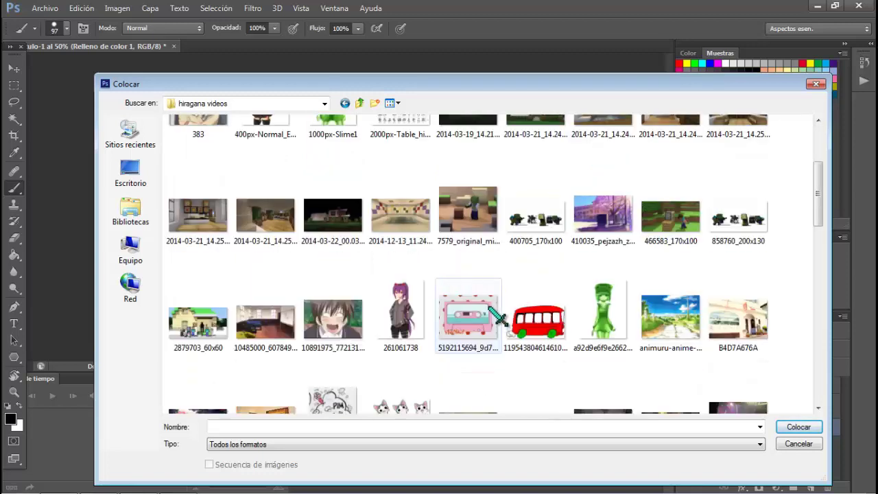
scroll(381, 294, down, 2)
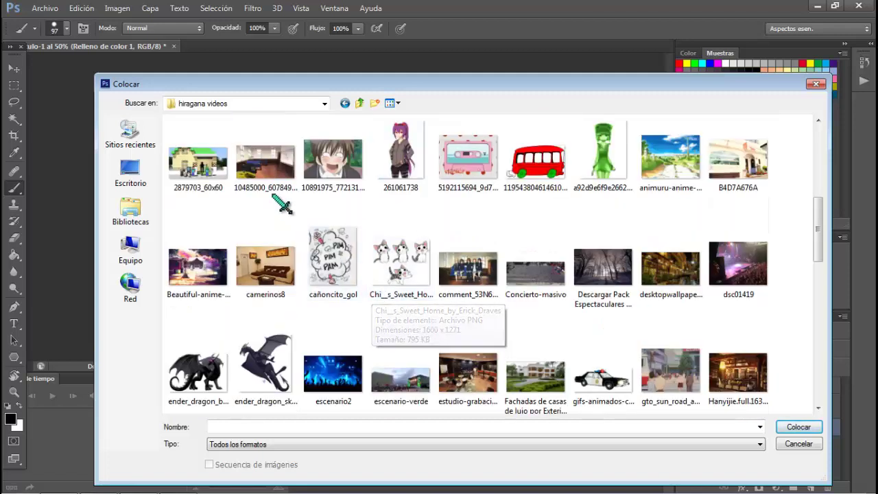
click(274, 172)
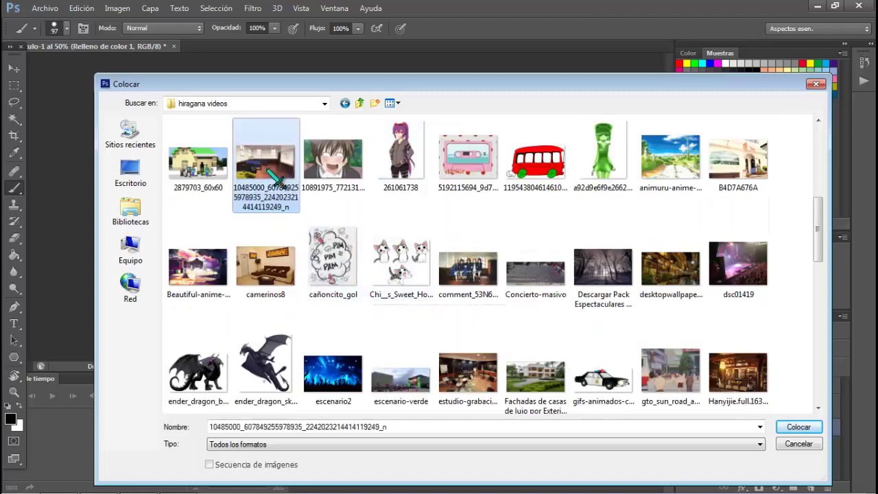
click(796, 427)
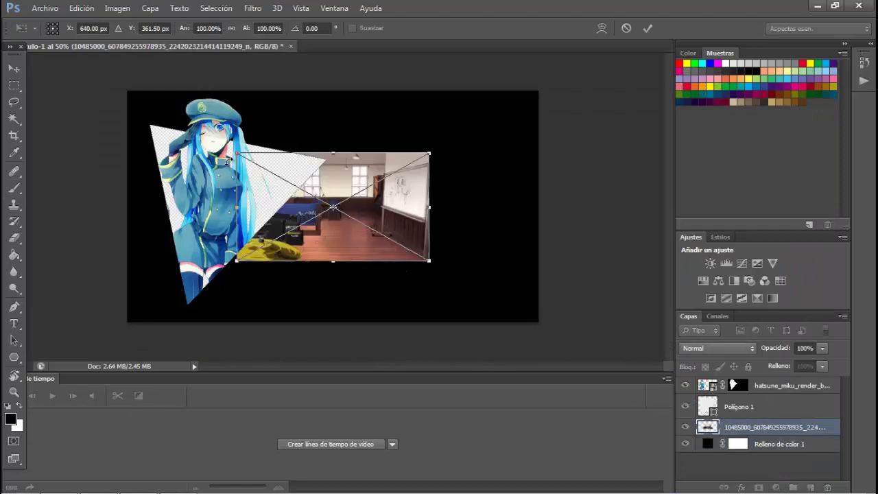
- Scale the placed classroom image to about 213% width and 214% height so it fills the canvas, and apply the placement
drag(235, 155, 121, 91)
drag(426, 259, 538, 322)
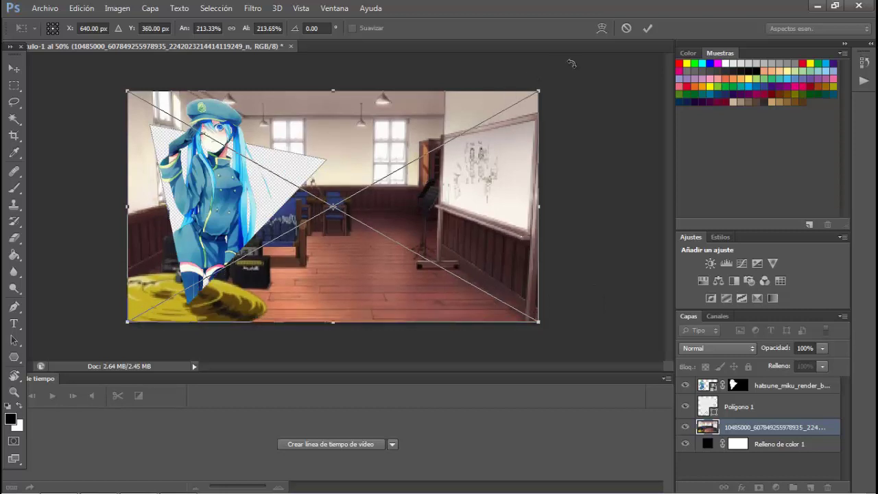
click(648, 28)
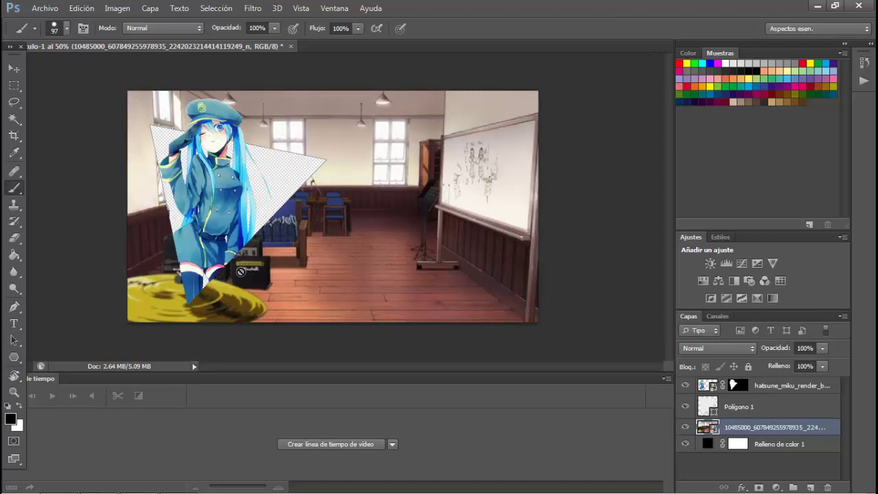
- Make the character layer active and open the image calendario-2018 from the Downloads folder as a separate document
click(14, 68)
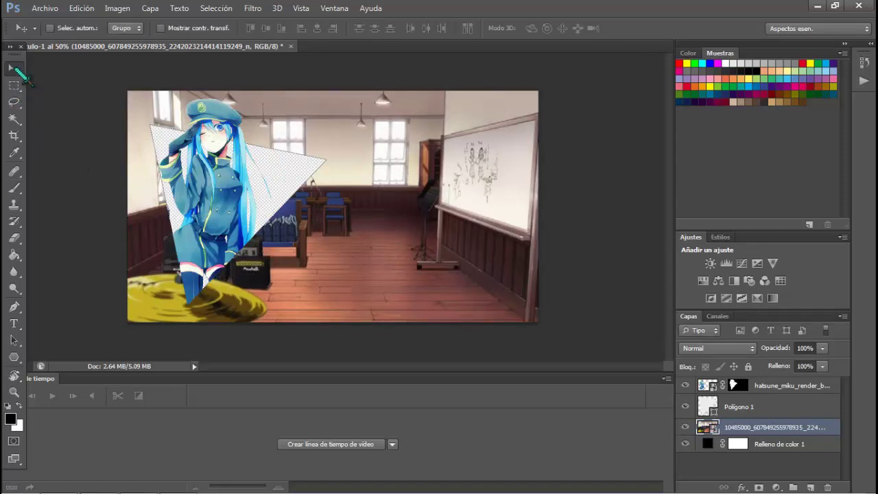
click(788, 411)
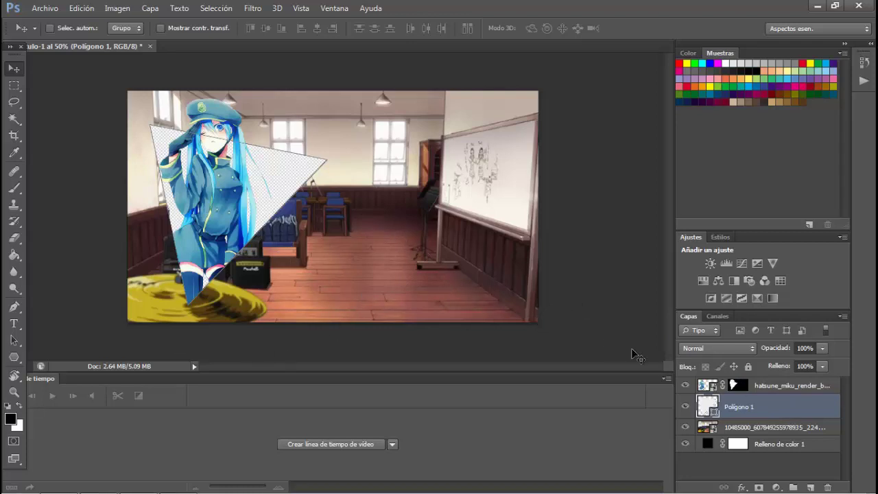
click(761, 390)
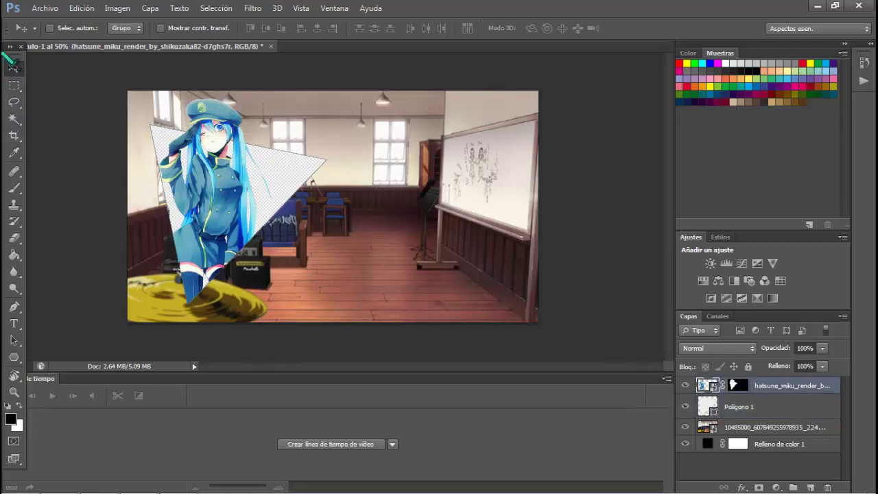
click(46, 8)
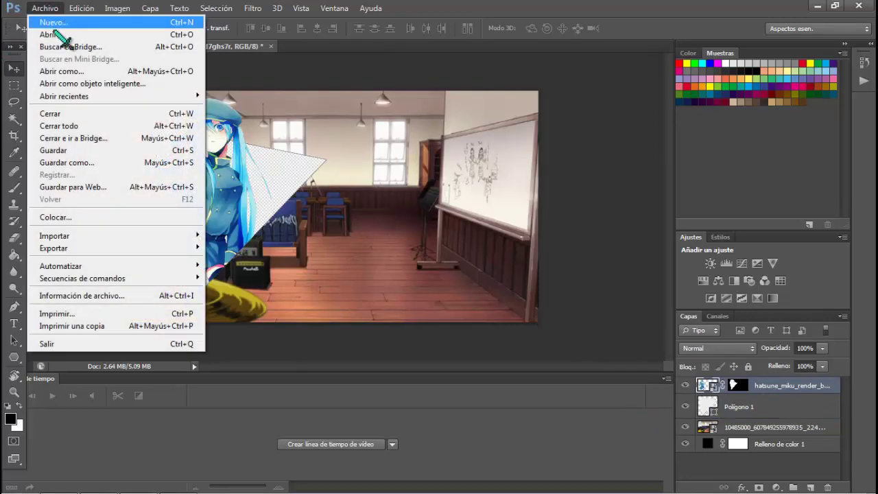
click(56, 34)
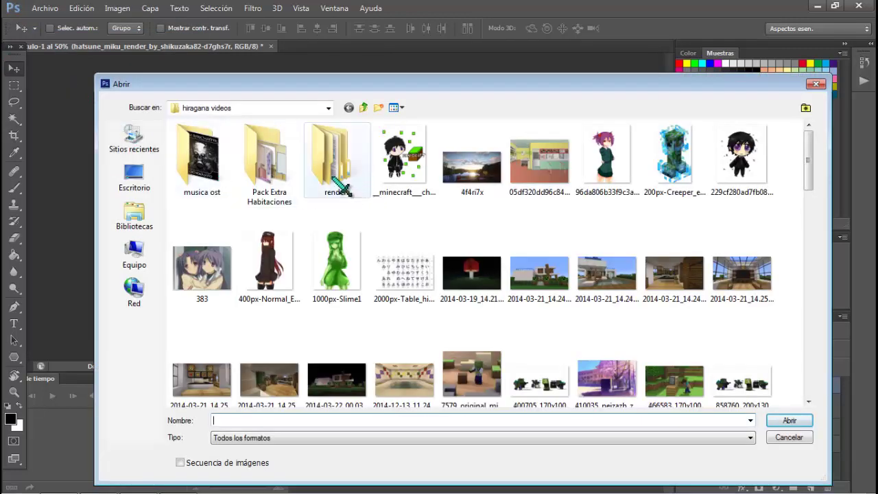
click(363, 107)
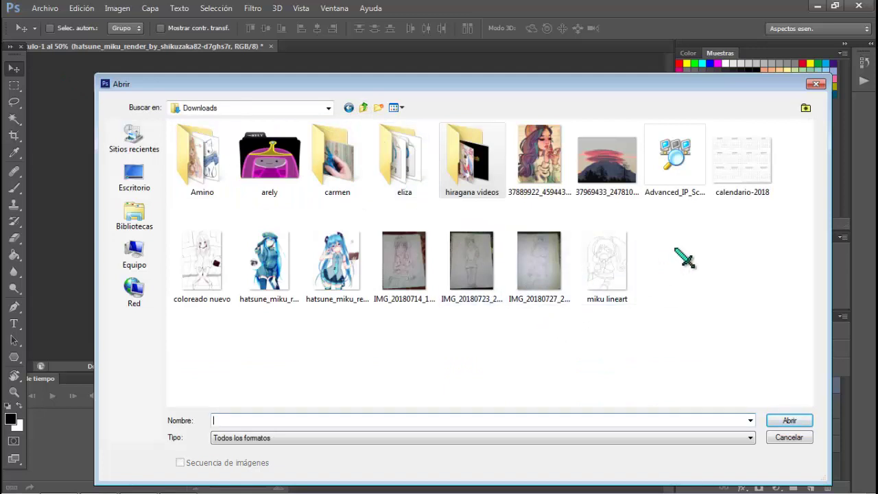
click(731, 163)
double_click(733, 165)
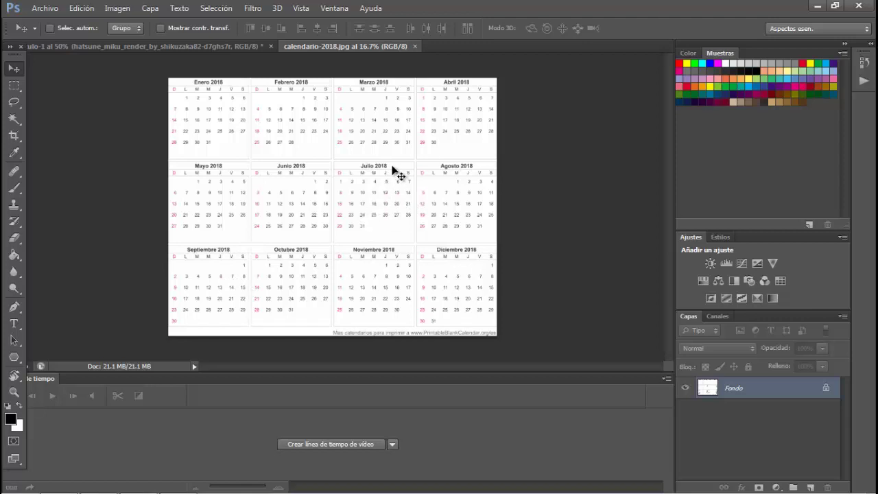
- Copy the Agosto 2018 block from the calendar into the design using a rectangular selection, and close the calendar document
click(14, 85)
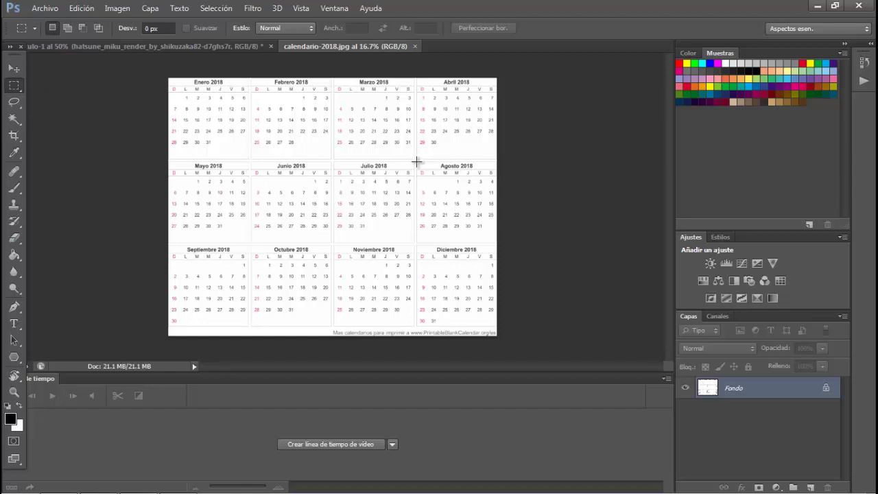
drag(418, 162, 499, 231)
click(13, 68)
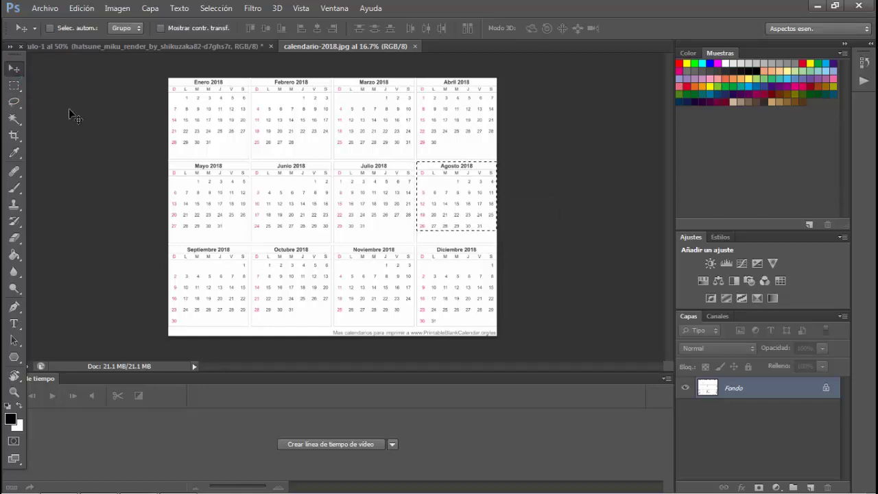
drag(464, 197, 408, 190)
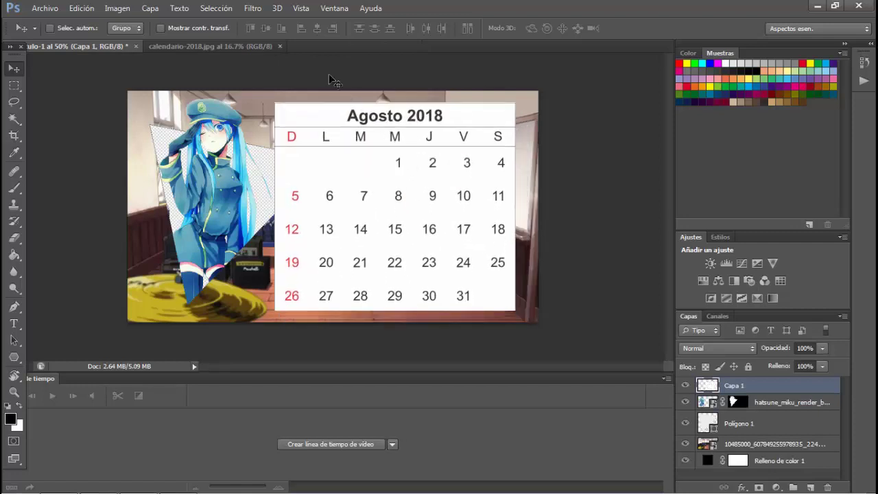
click(281, 47)
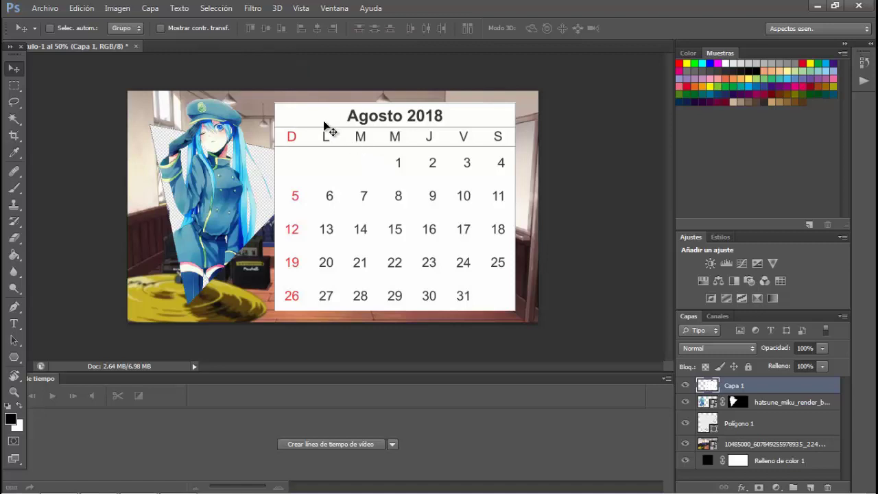
- Resize the August calendar to about 73% width and 61% height, fit it into the canvas's lower-right corner, and apply the transform
key(ctrl+t)
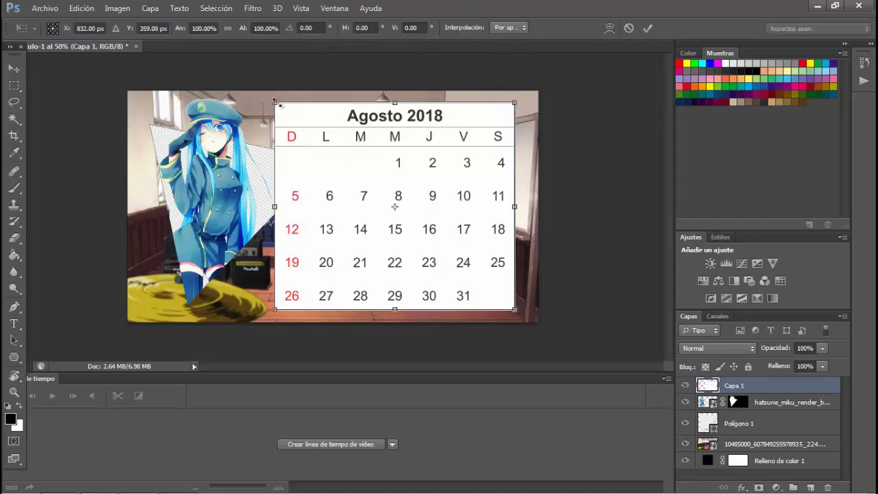
drag(277, 103, 362, 196)
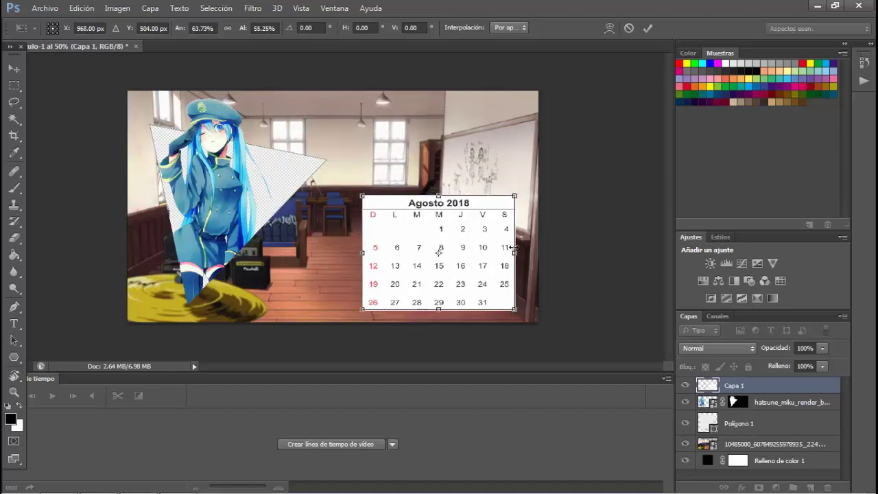
drag(519, 253, 538, 253)
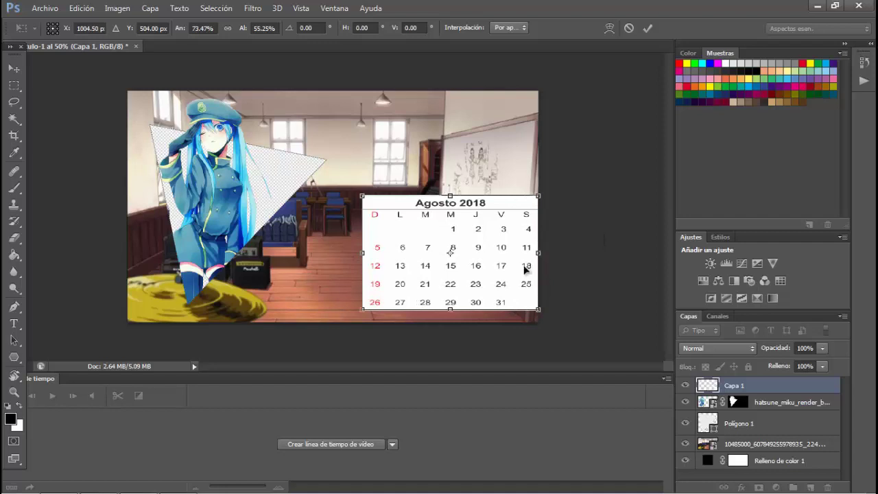
drag(451, 310, 451, 322)
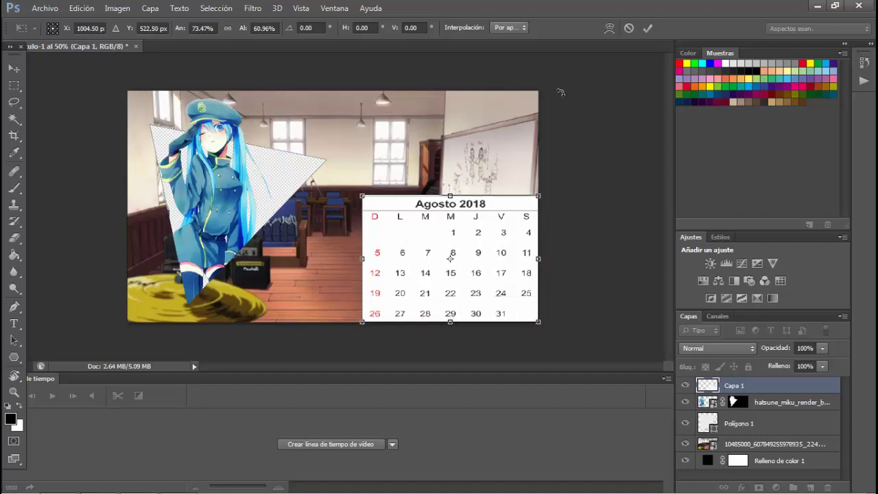
click(648, 27)
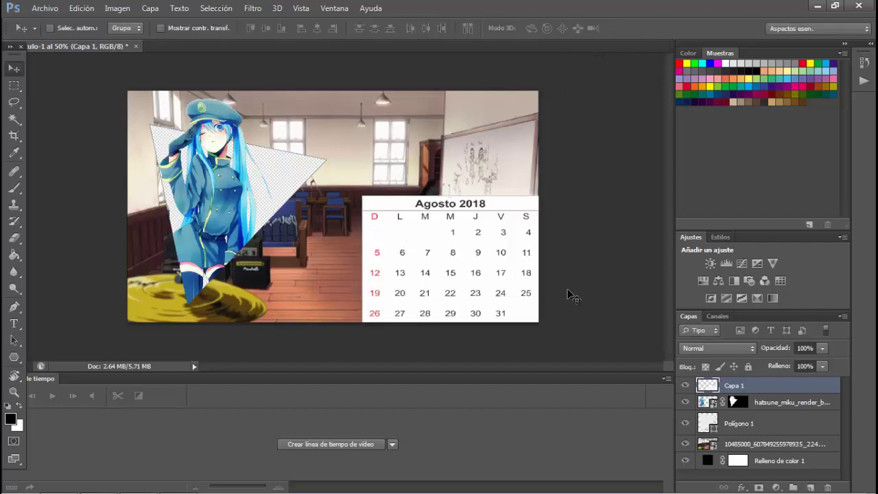
- Set the fill of the August calendar layer to 58%
click(823, 366)
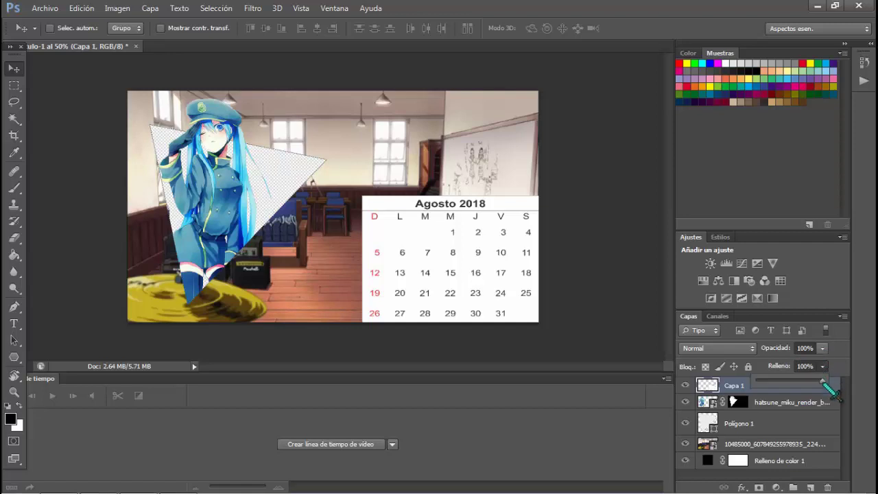
drag(823, 381, 797, 382)
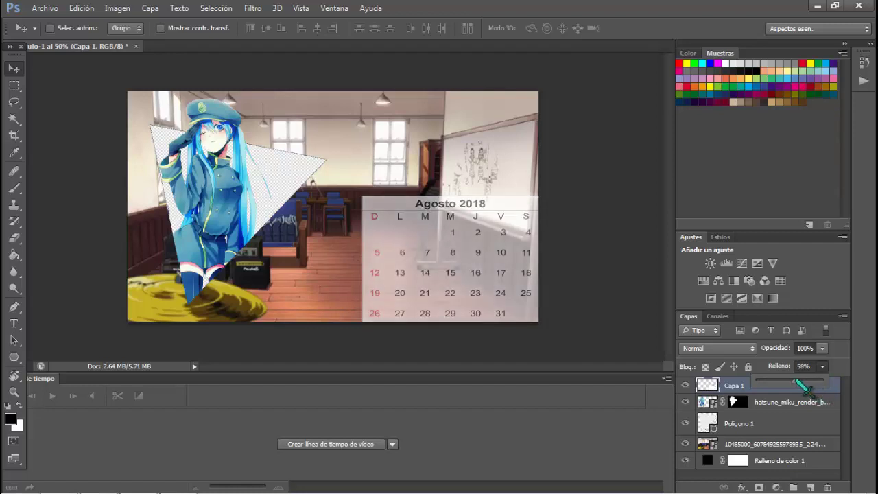
drag(797, 382, 796, 383)
click(764, 427)
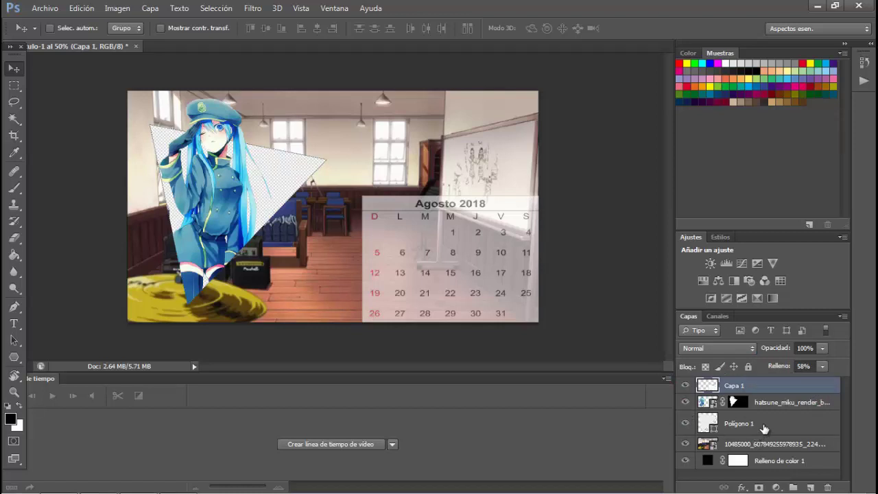
- Duplicate the Polígono 1 layer within the same document as Polígono 1 copia
click(765, 426)
right_click(764, 424)
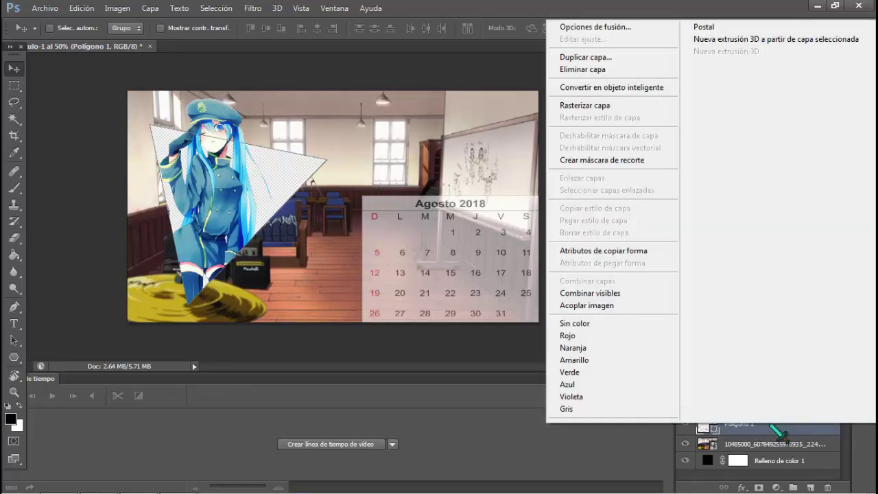
click(590, 59)
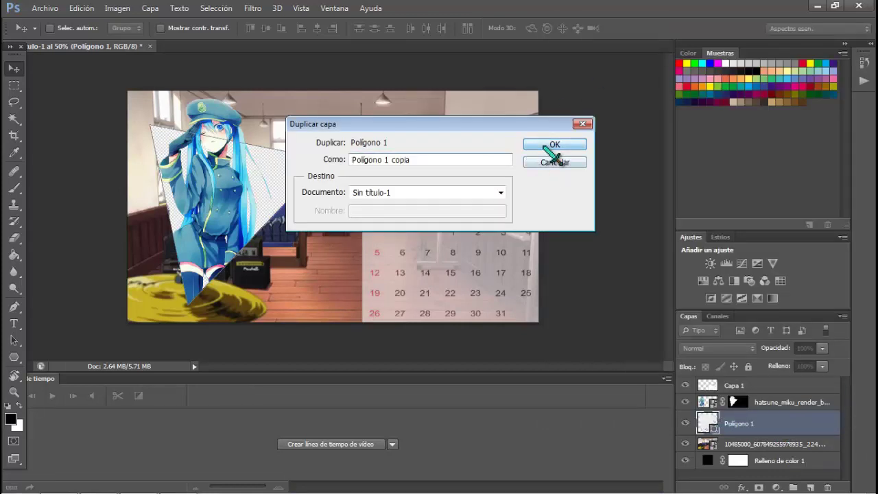
click(549, 145)
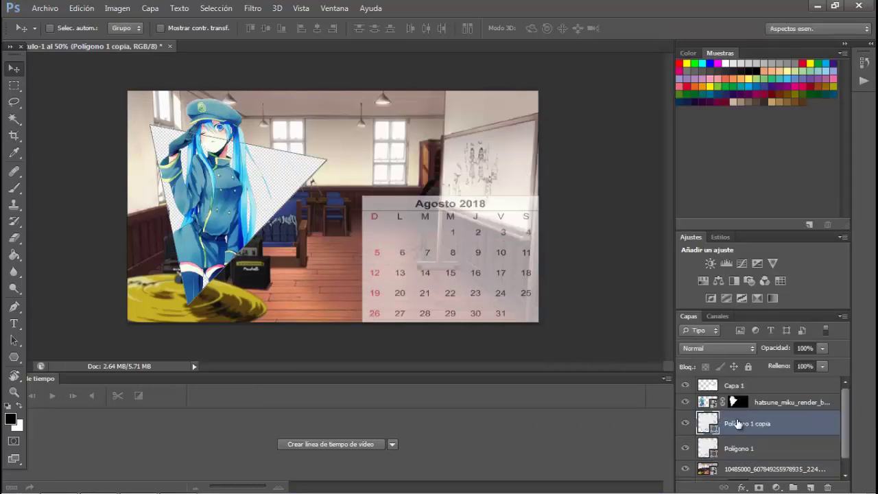
- Delete the Polígono 1 copia layer and keep only the original triangle
click(783, 452)
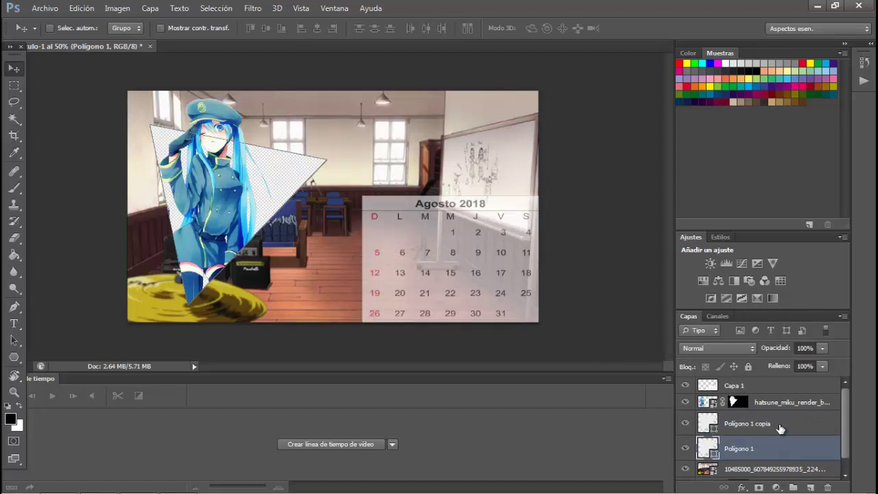
click(780, 427)
right_click(780, 425)
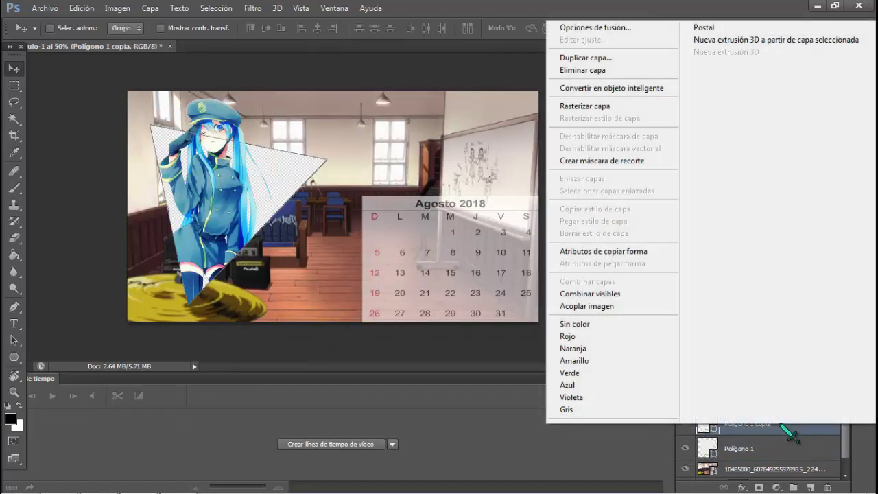
click(583, 70)
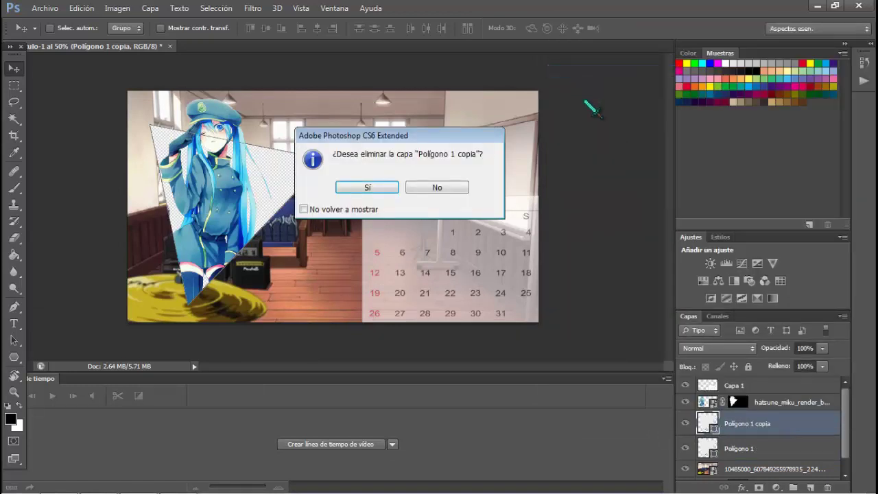
click(367, 187)
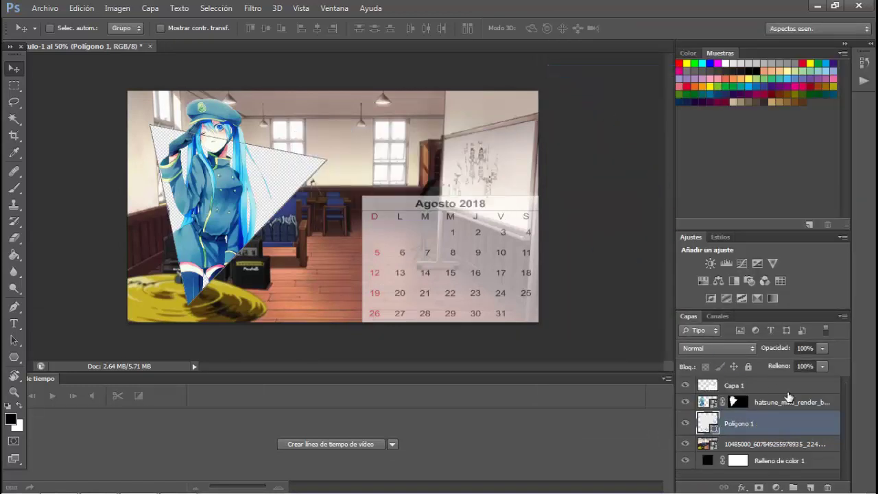
- Apply the pale blue glowing-outline preset style to the Polígono 1 layer
double_click(786, 430)
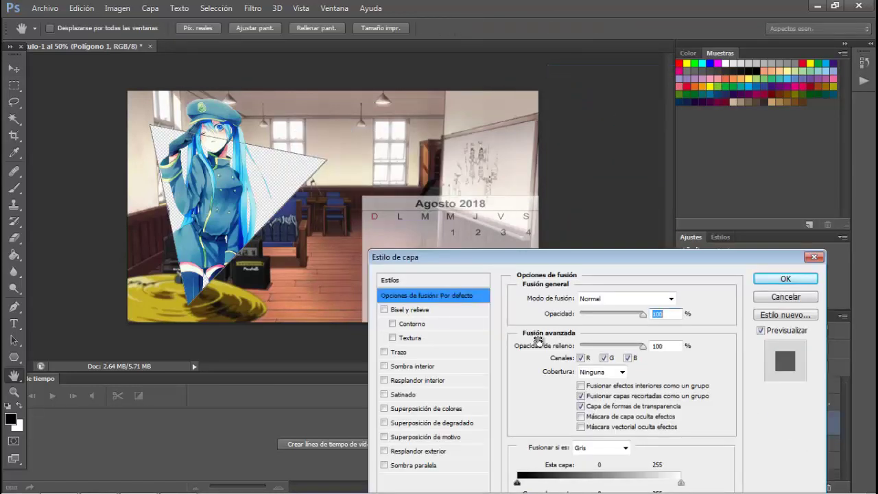
click(410, 282)
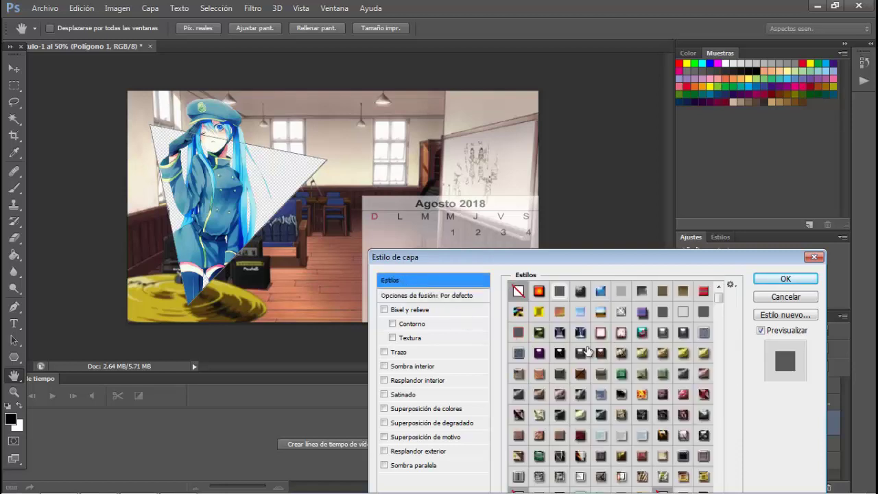
scroll(607, 356, down, 5)
scroll(607, 356, down, 3)
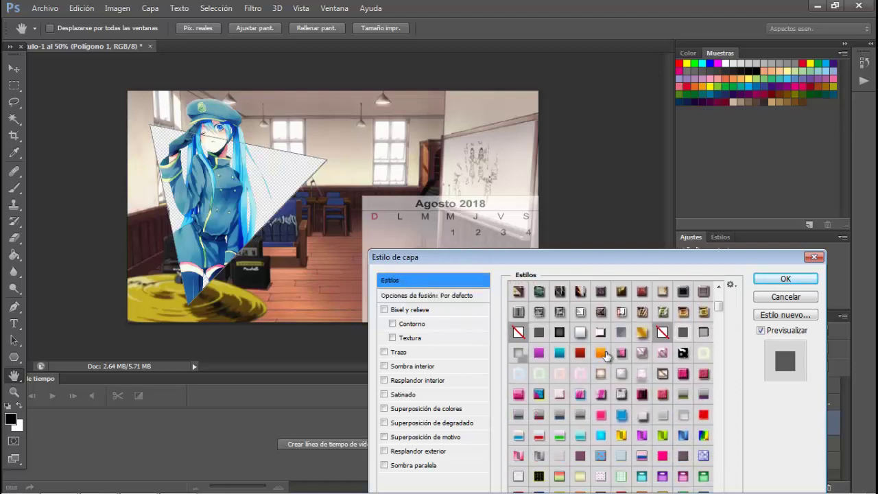
scroll(607, 356, down, 1)
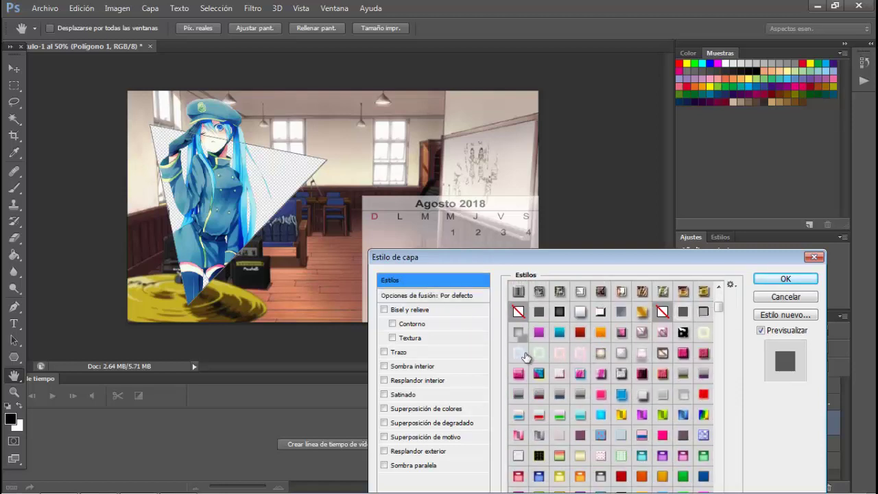
click(521, 354)
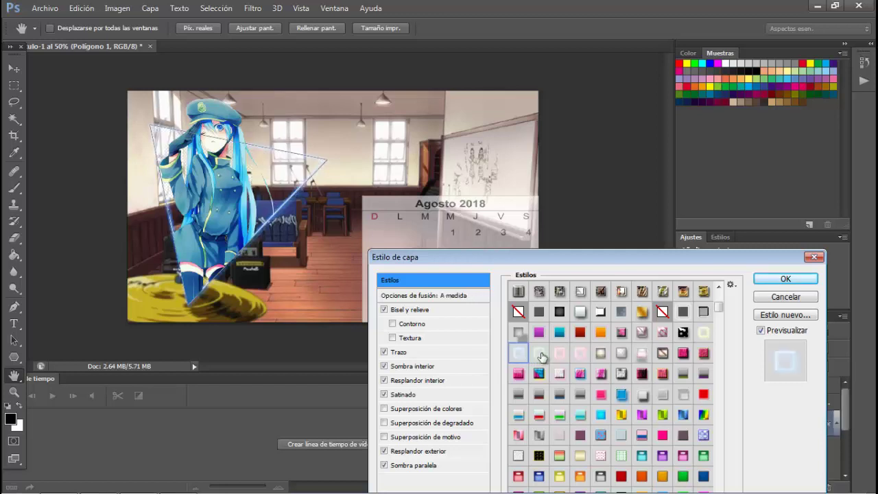
click(542, 356)
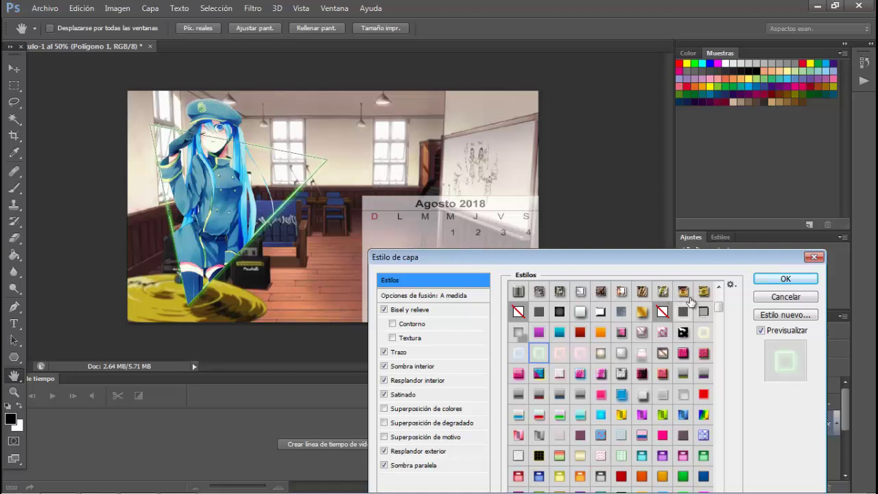
click(512, 358)
click(786, 278)
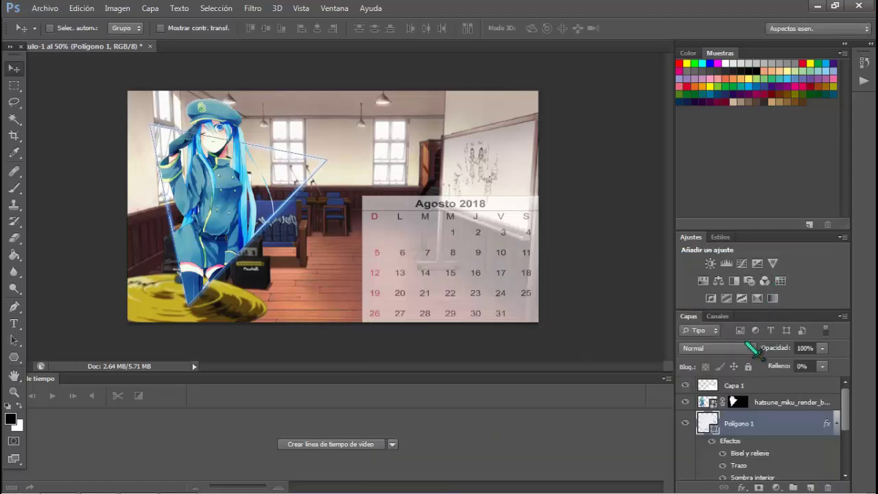
- Duplicate the masked Hatsune Miku render layer within the same document, keeping the suggested copy name
click(831, 403)
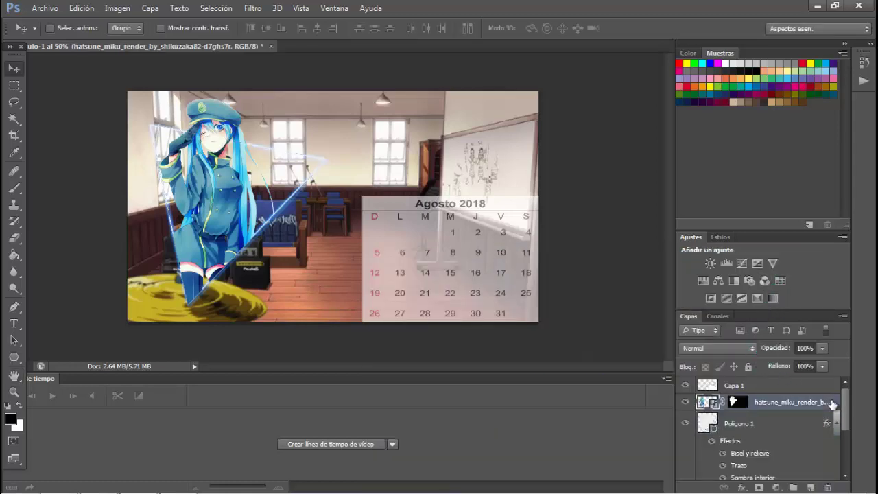
right_click(836, 405)
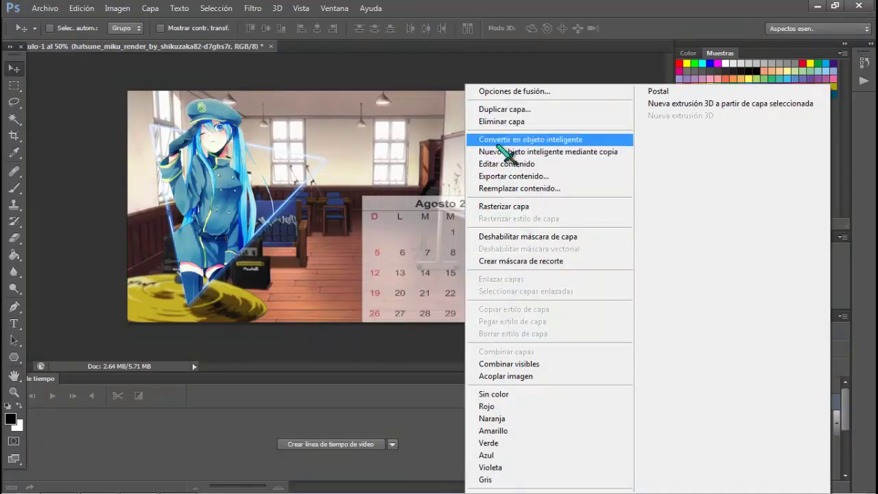
click(514, 110)
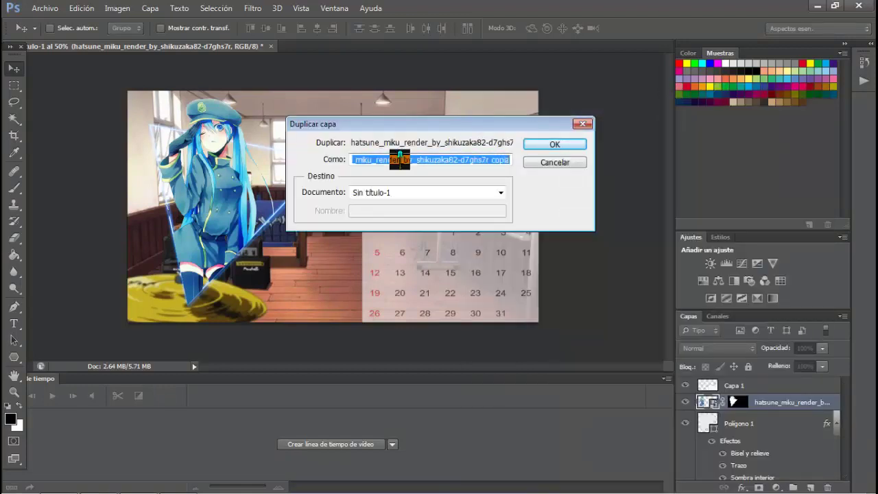
click(553, 145)
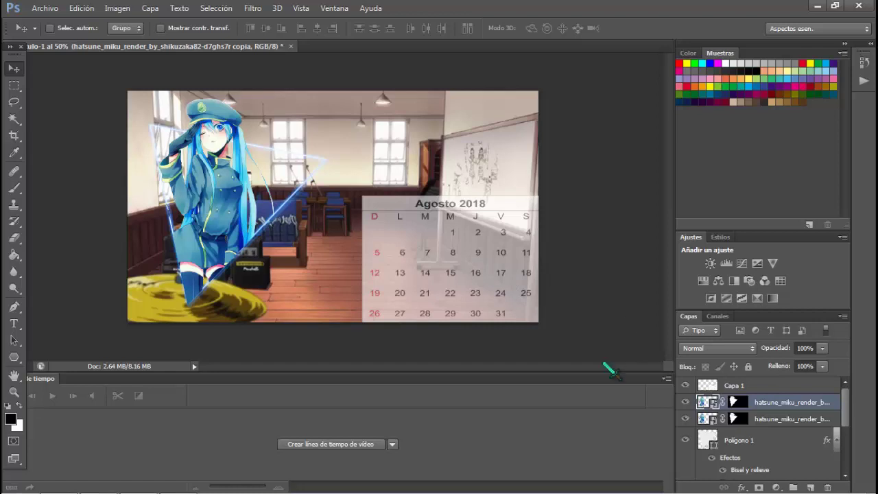
- Apply the pale green glowing-outline preset style to the lower of the two Hatsune Miku render layers
click(785, 419)
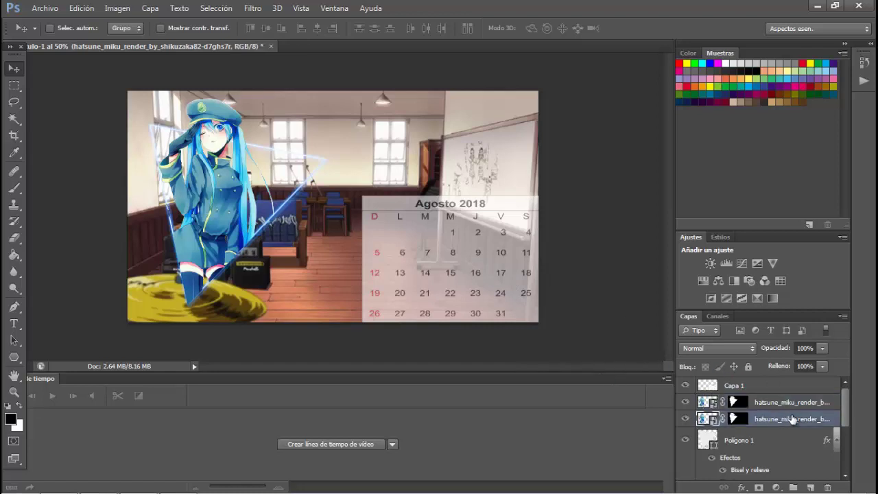
double_click(834, 419)
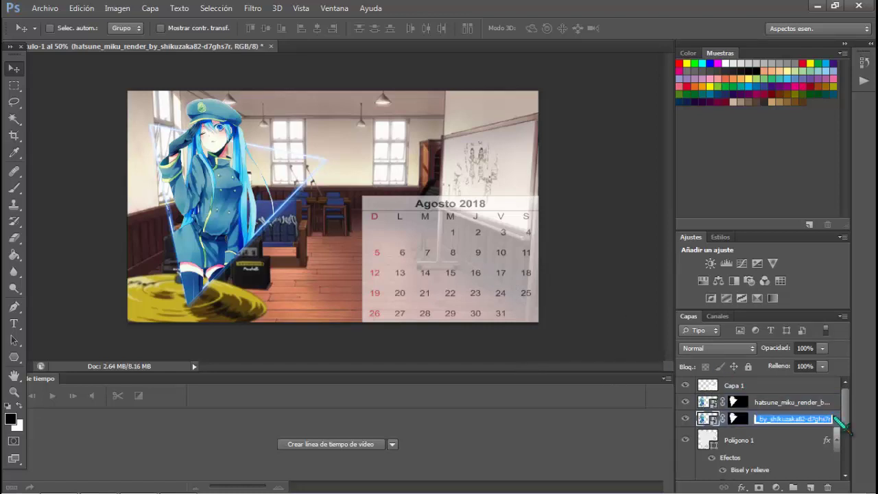
double_click(835, 419)
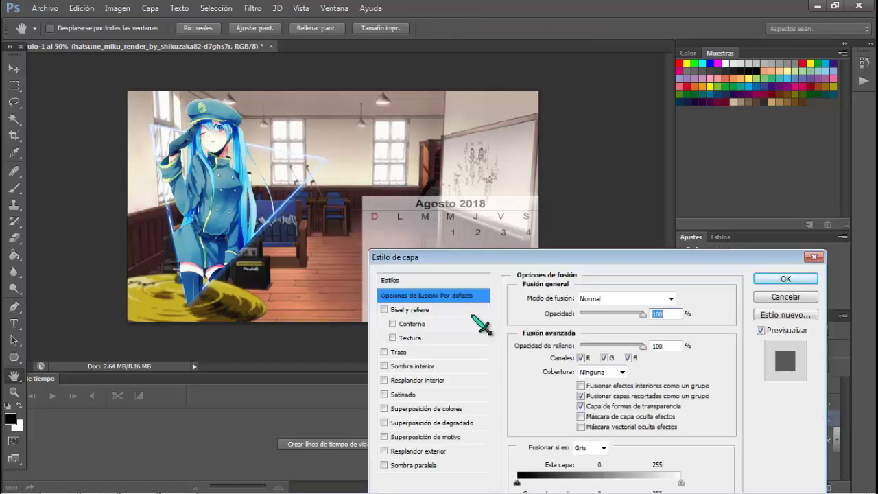
click(403, 281)
scroll(549, 364, down, 2)
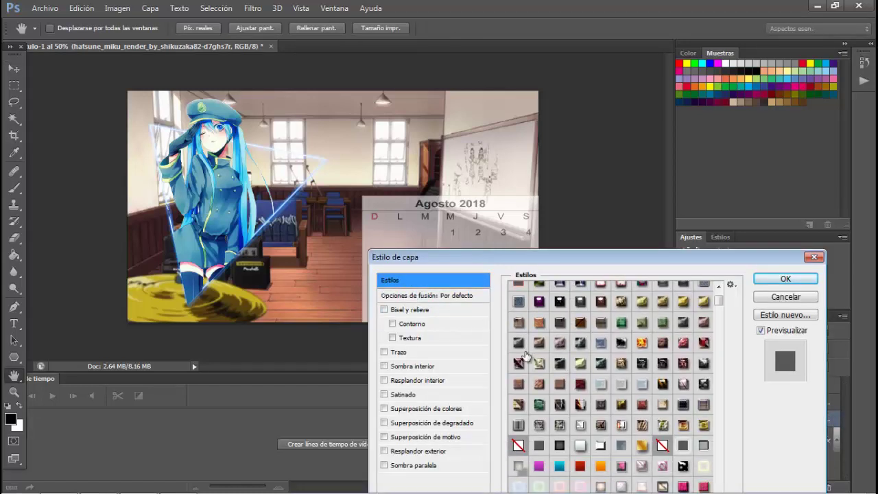
scroll(569, 369, down, 1)
click(540, 406)
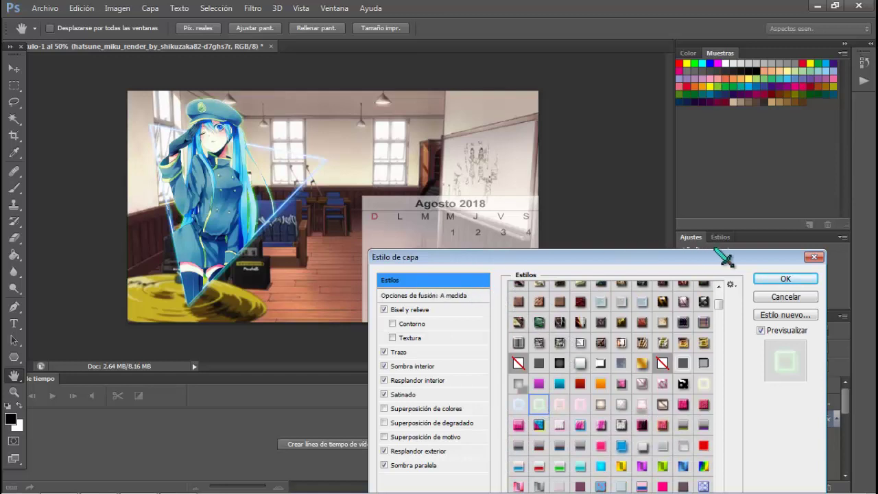
click(782, 281)
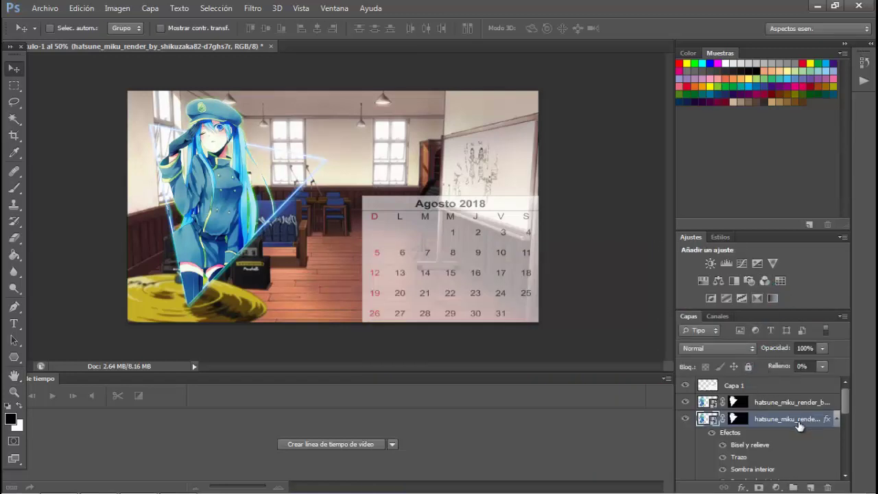
- Set the opacity of the green-glow Hatsune Miku layer to 54%
click(823, 348)
drag(823, 363, 792, 365)
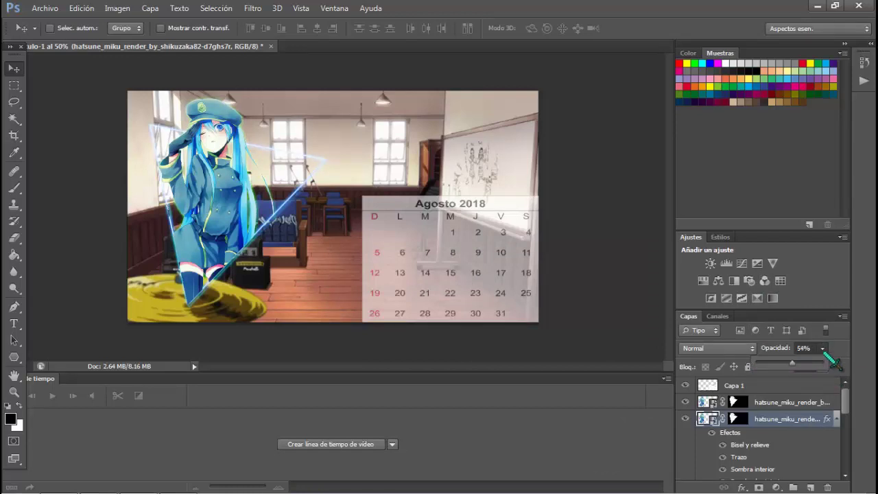
click(833, 358)
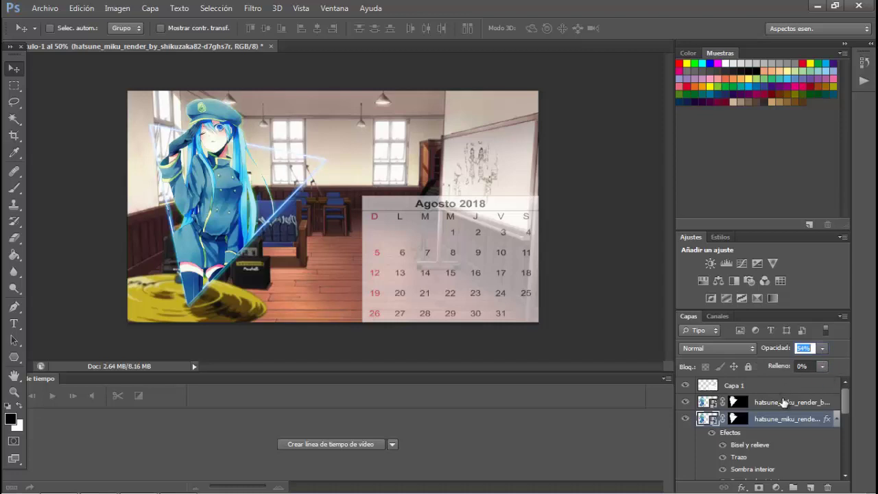
- Try the blend modes from Superponer to Mezcla definida on the upper Hatsune Miku copy and set it to Luz suave
double_click(836, 404)
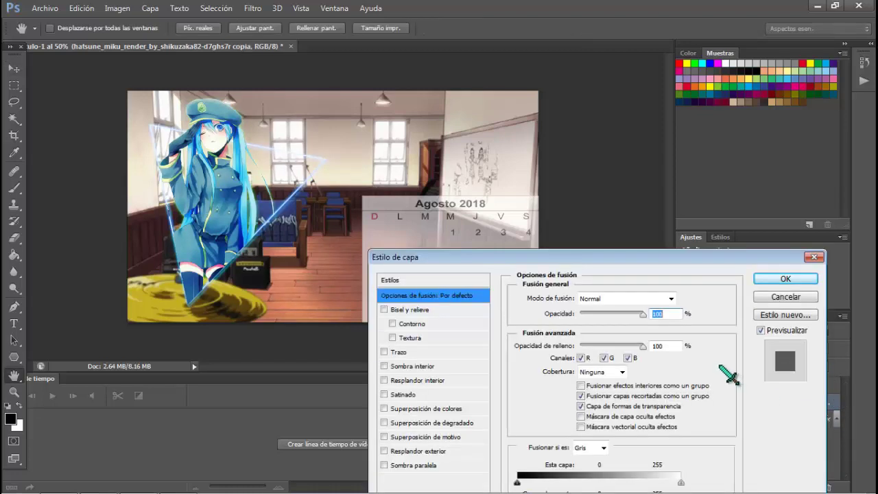
click(815, 257)
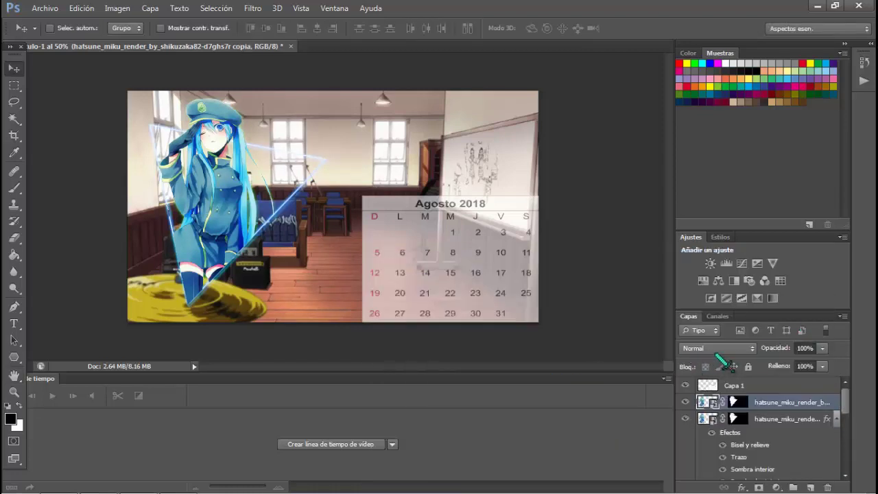
click(738, 348)
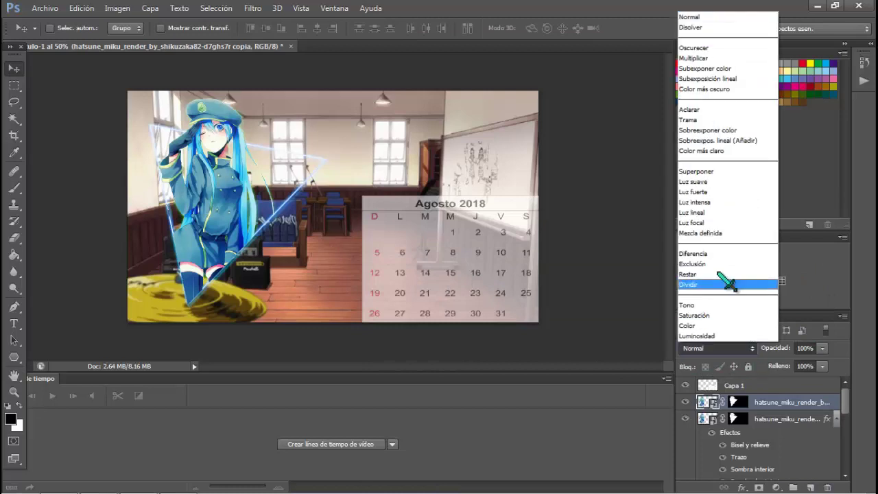
click(710, 172)
key(Down)
key(Down)
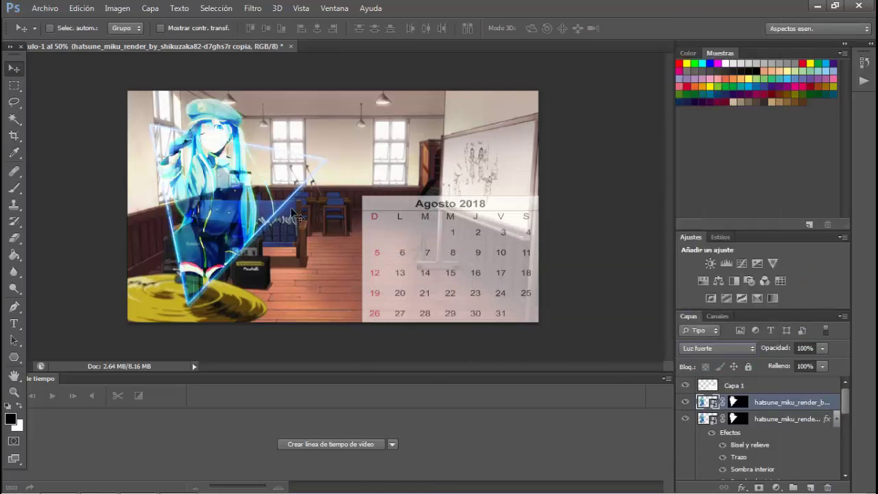
key(Down)
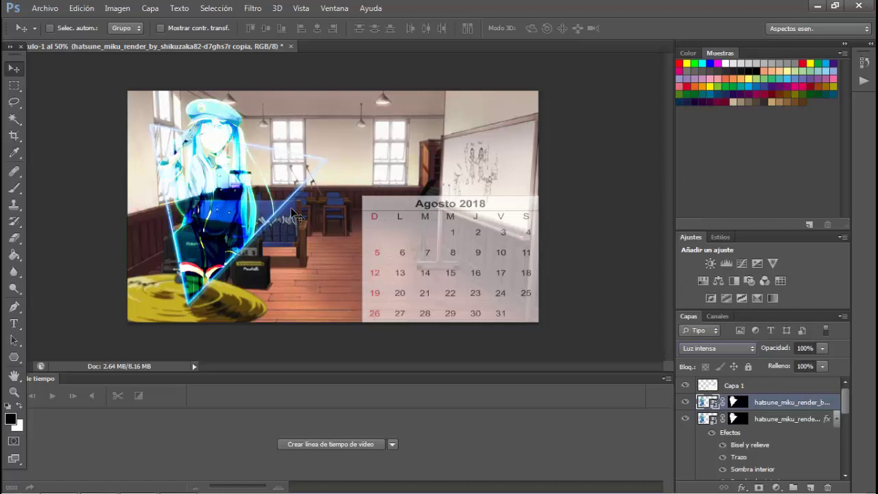
key(Down)
key(Down)
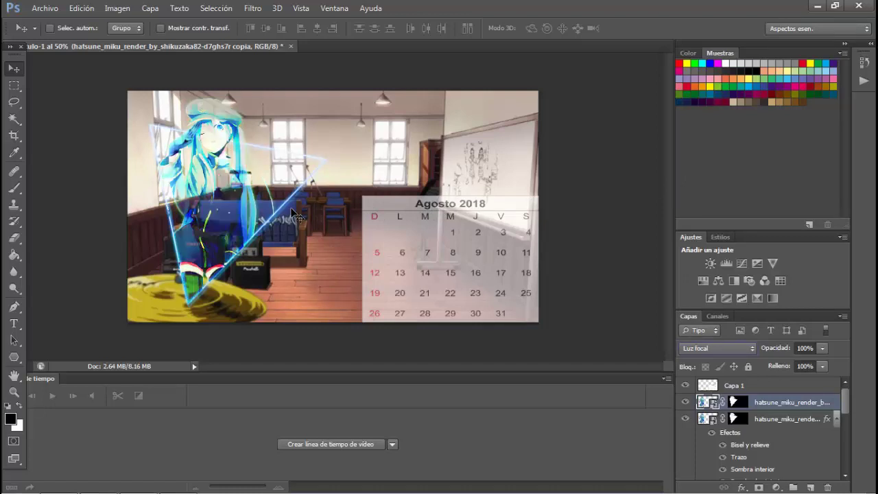
key(Down)
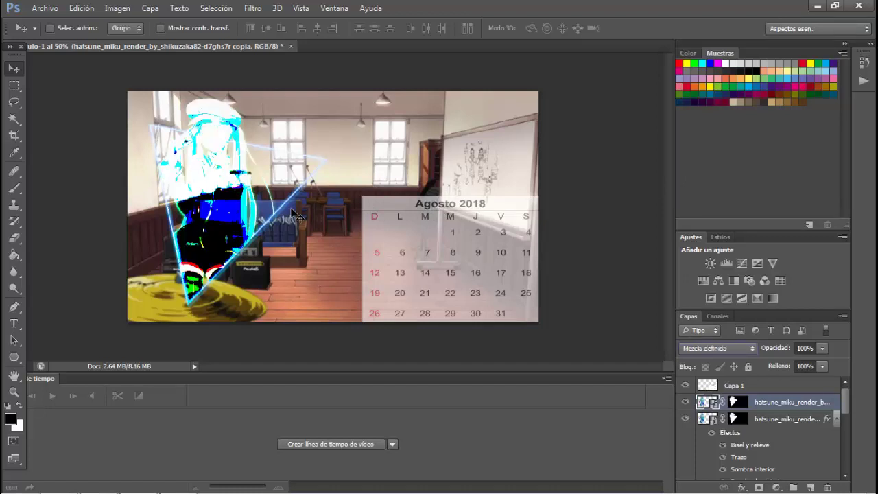
key(Down)
key(Up)
key(Up)
key(Up)
key(Up)
key(Up)
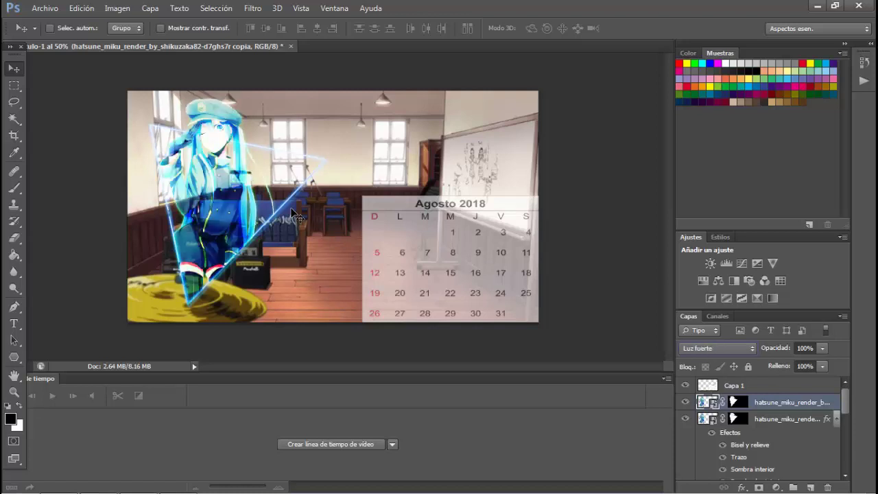
key(Up)
key(Down)
key(Up)
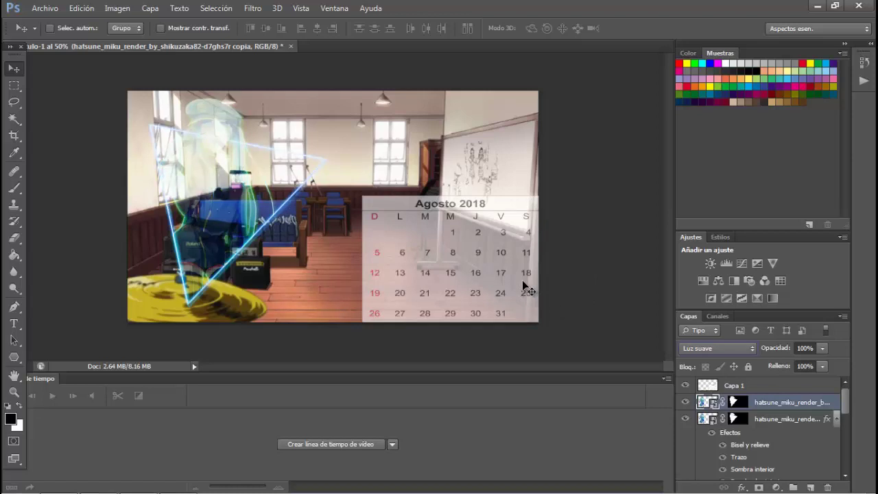
- Try the blend modes from Luz suave back to Normal on the upper Hatsune Miku copy
key(Up)
key(Up)
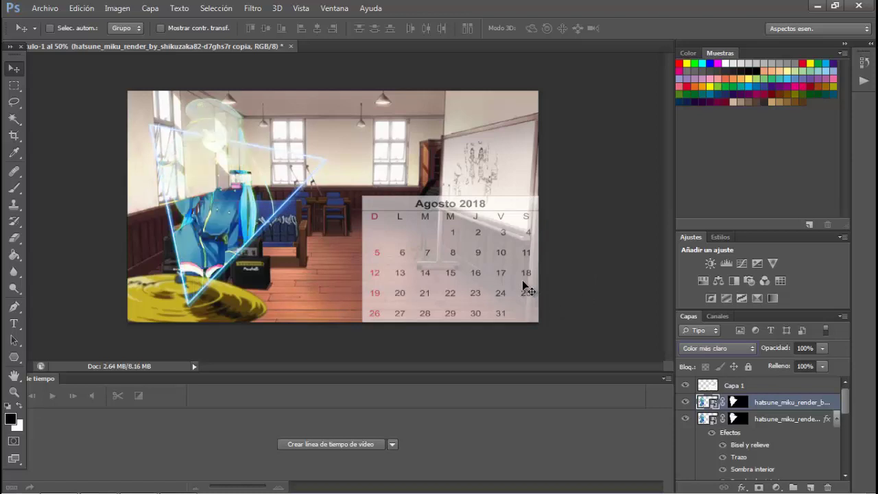
key(Up)
key(Up)
key(Up)
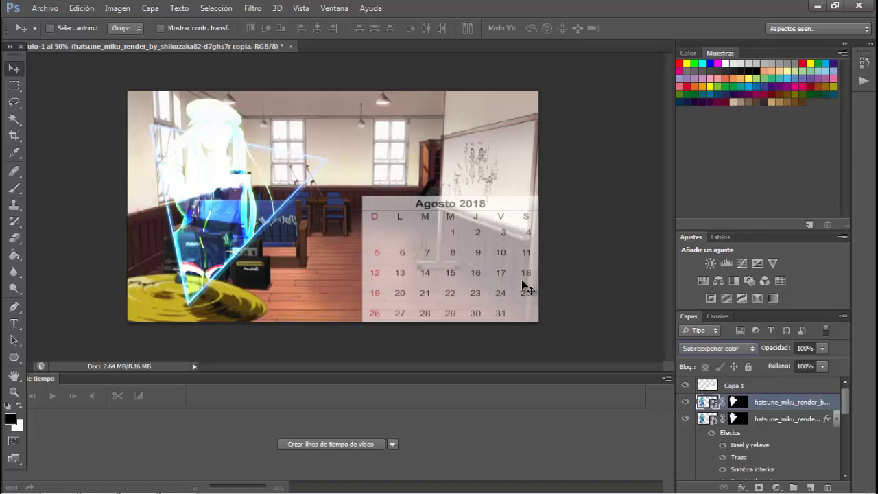
key(Up)
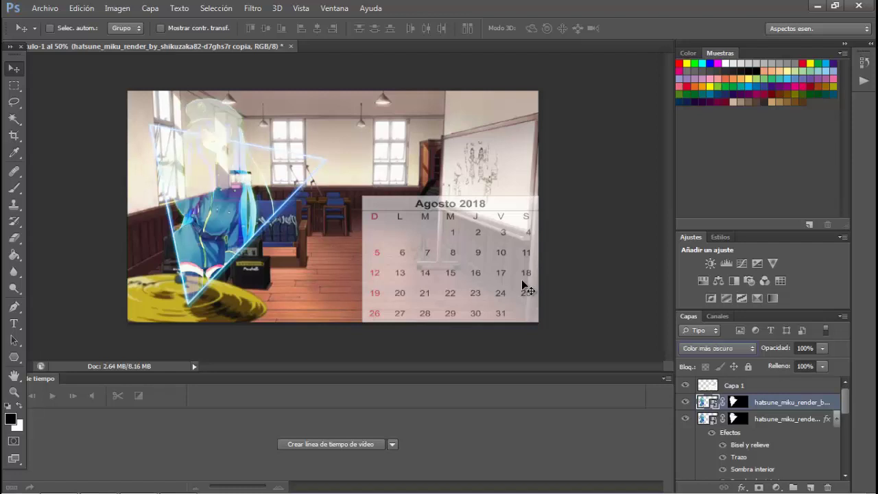
key(Up)
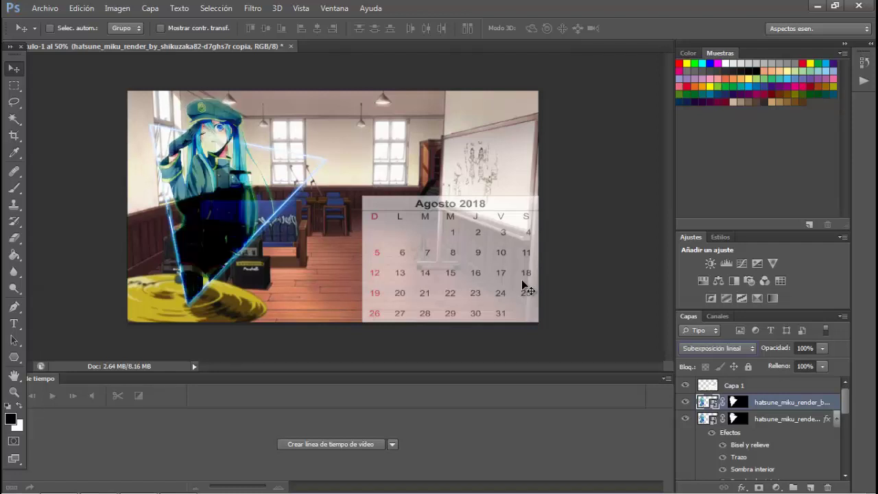
key(Up)
key(Up)
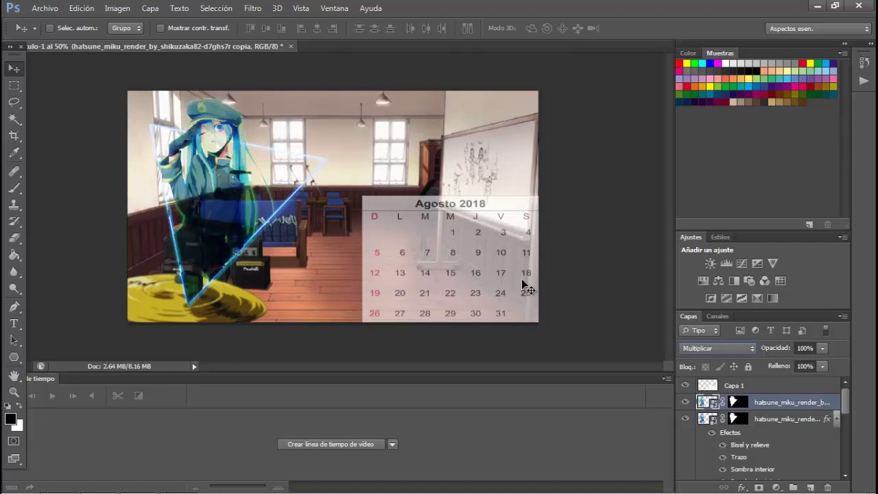
key(Up)
key(Up)
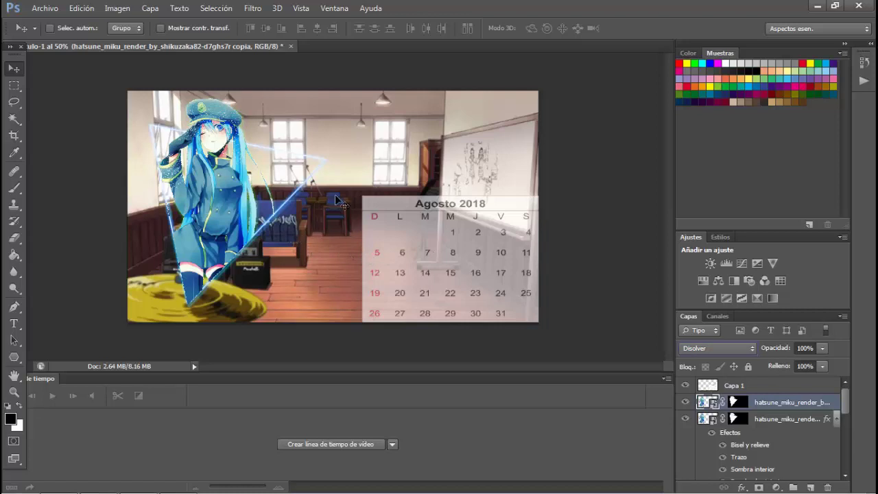
key(Up)
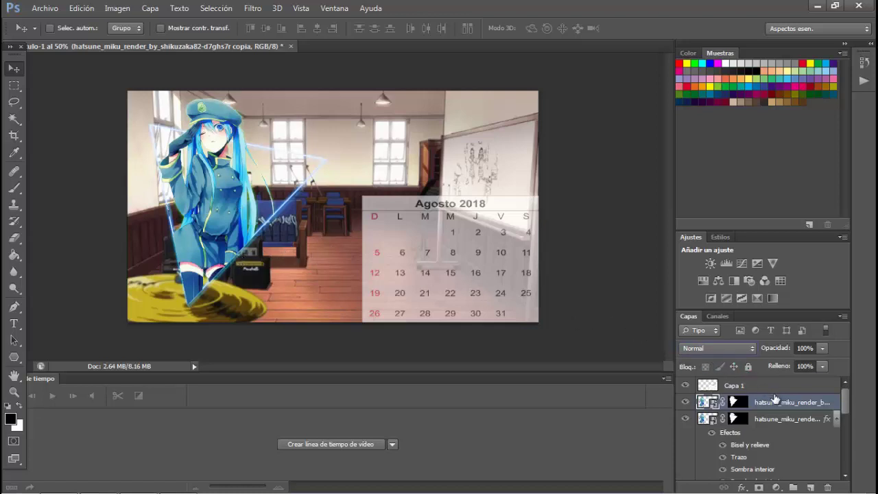
- Set the opacity of the lower, green-glow Hatsune Miku layer to 100%
click(816, 419)
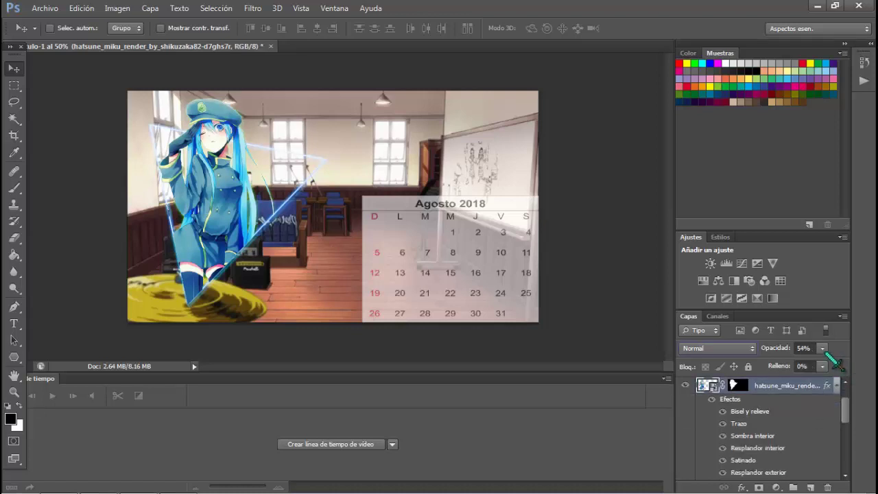
click(824, 349)
drag(817, 364, 872, 365)
click(826, 354)
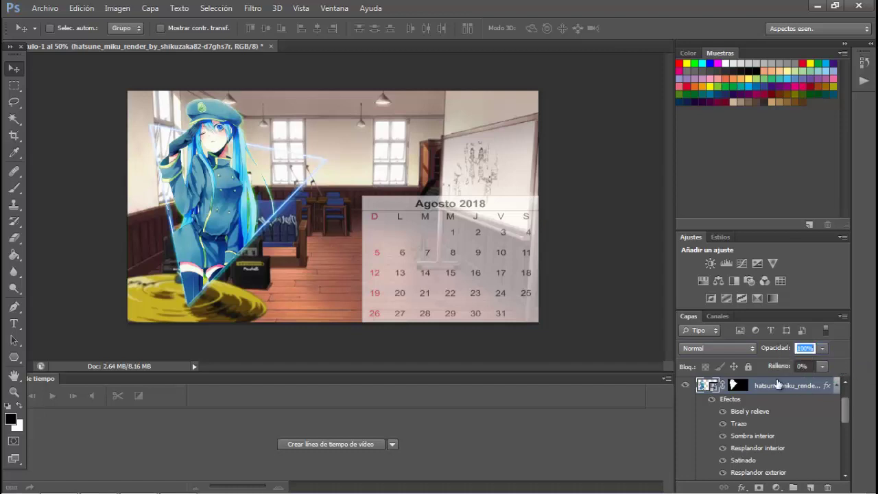
- Try the blend modes from Superponer to Luz focal on the upper Hatsune Miku copy and set it to Luz lineal
scroll(755, 393, up, 1)
click(755, 386)
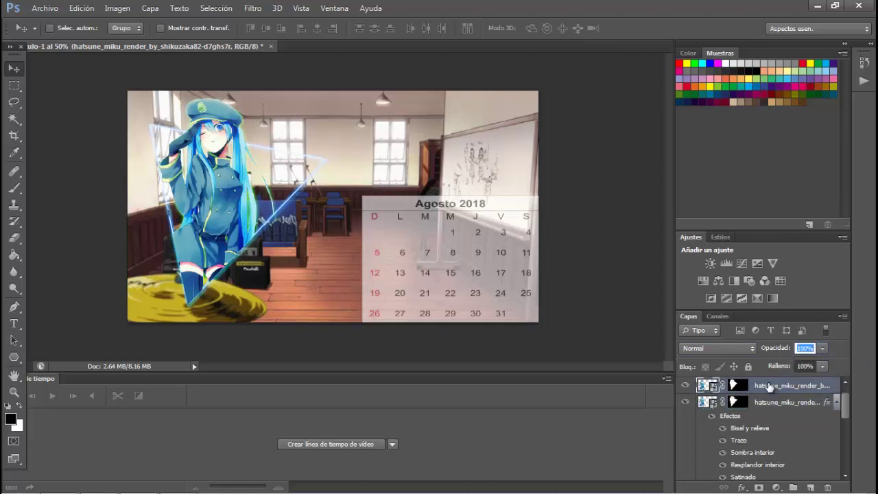
click(753, 348)
click(720, 172)
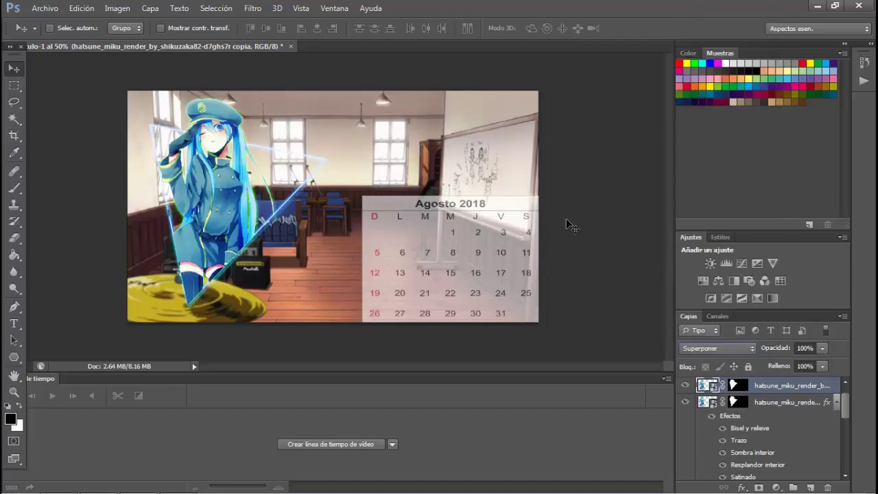
key(Down)
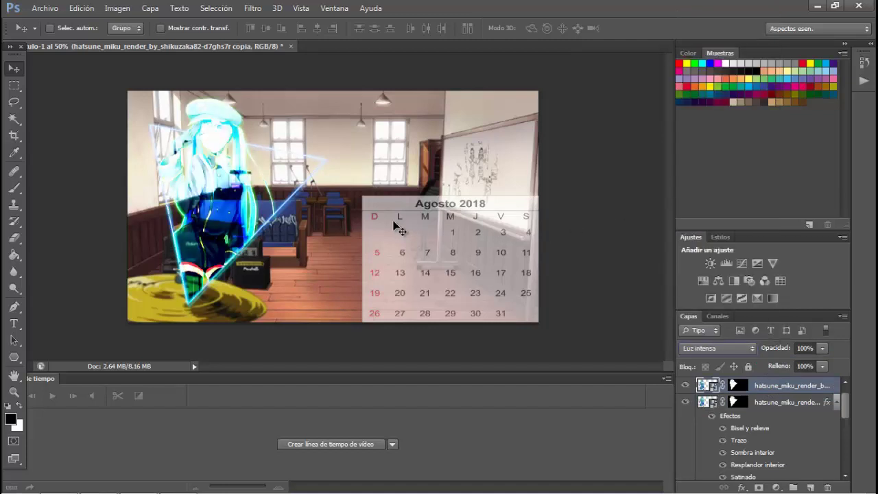
key(Down)
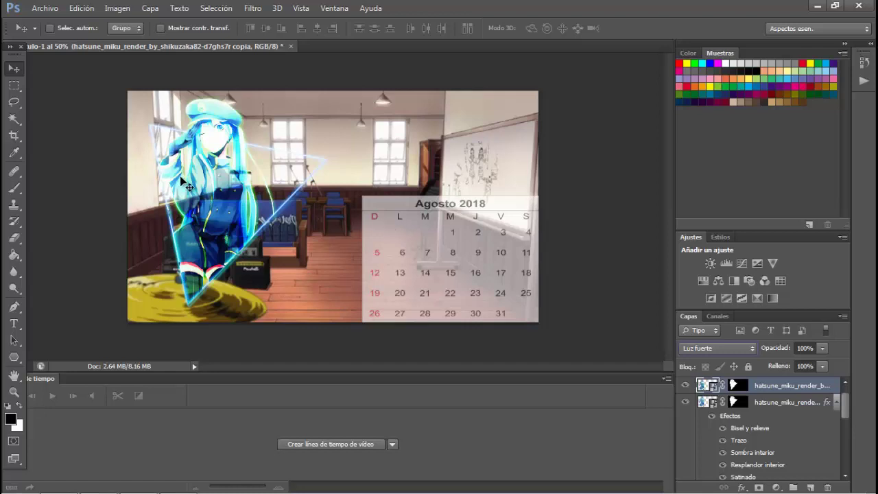
key(Down)
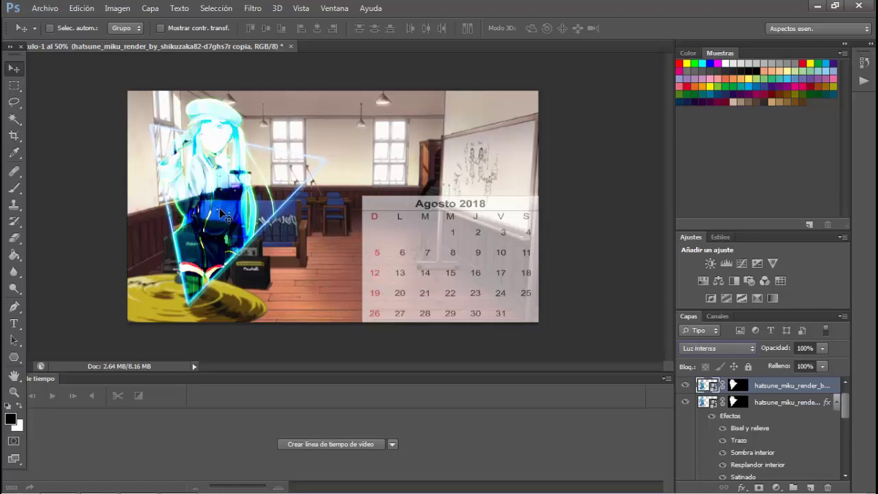
key(Down)
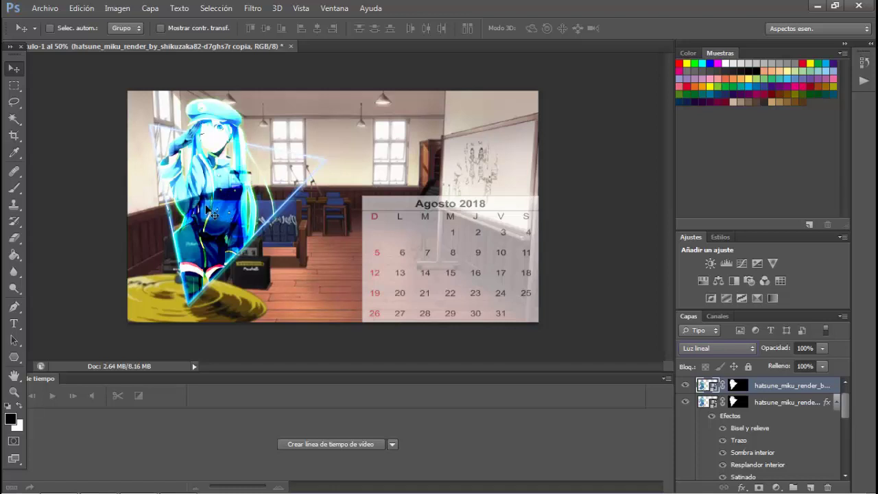
key(Down)
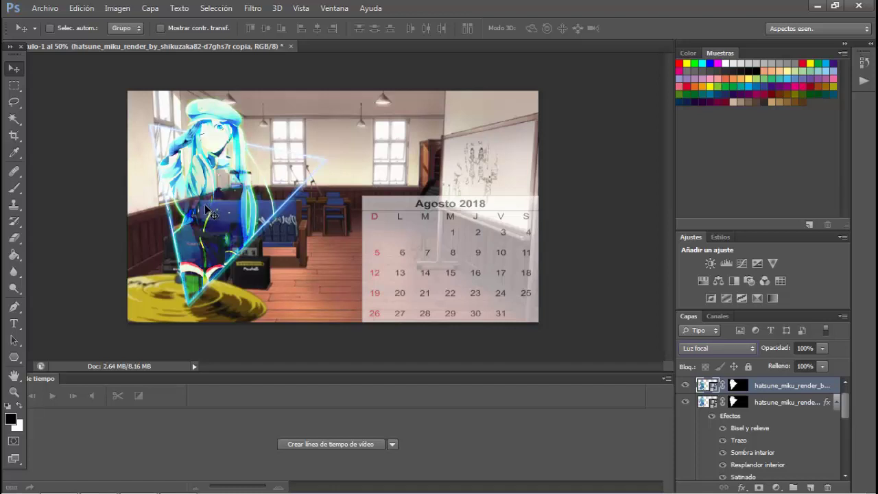
key(Up)
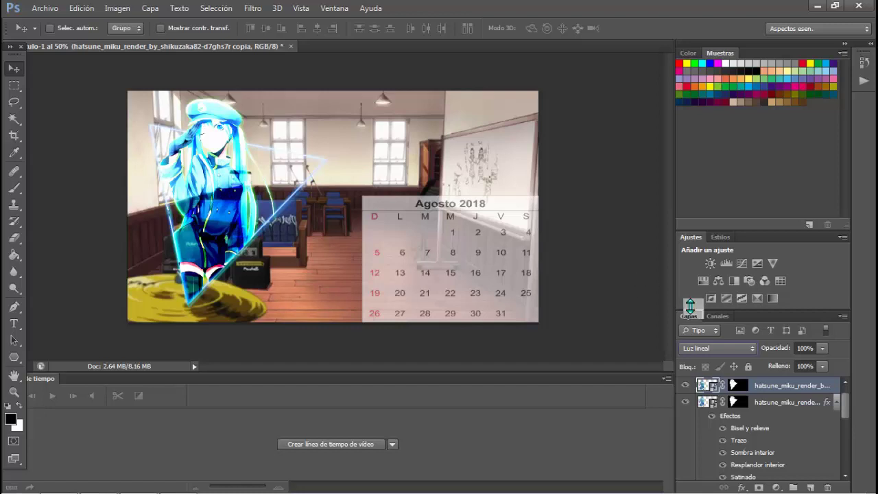
- Collapse the lower Hatsune Miku layer's effects list and duplicate the Capa 1 layer, keeping the suggested copy name
click(836, 406)
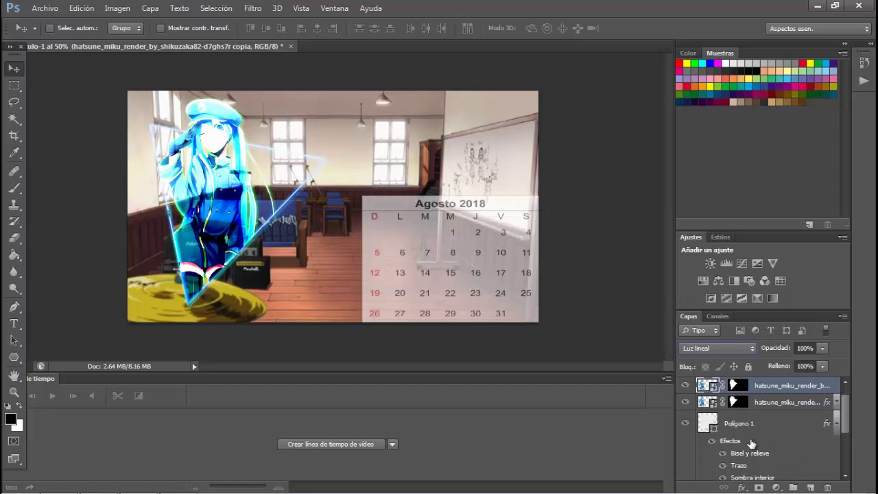
scroll(767, 401, up, 1)
click(767, 386)
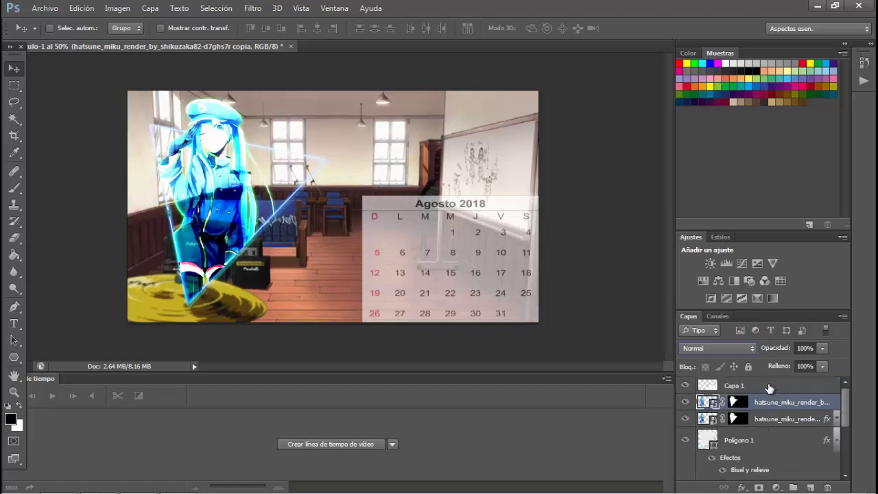
right_click(767, 385)
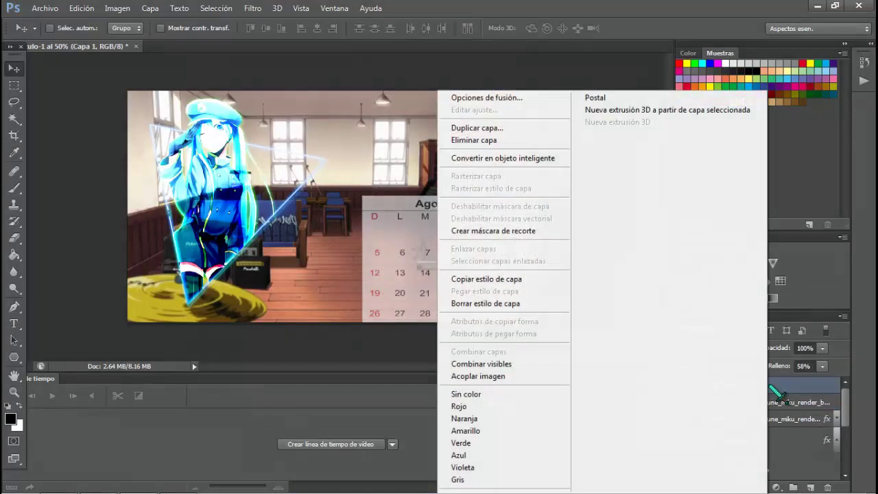
click(477, 128)
click(555, 144)
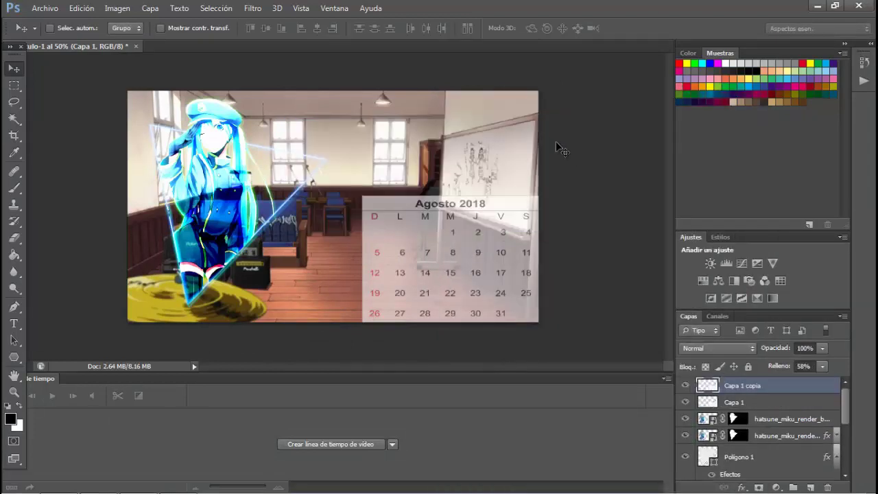
- Apply the CSP Neon Red preset style to the original Capa 1 layer behind the calendar
click(769, 404)
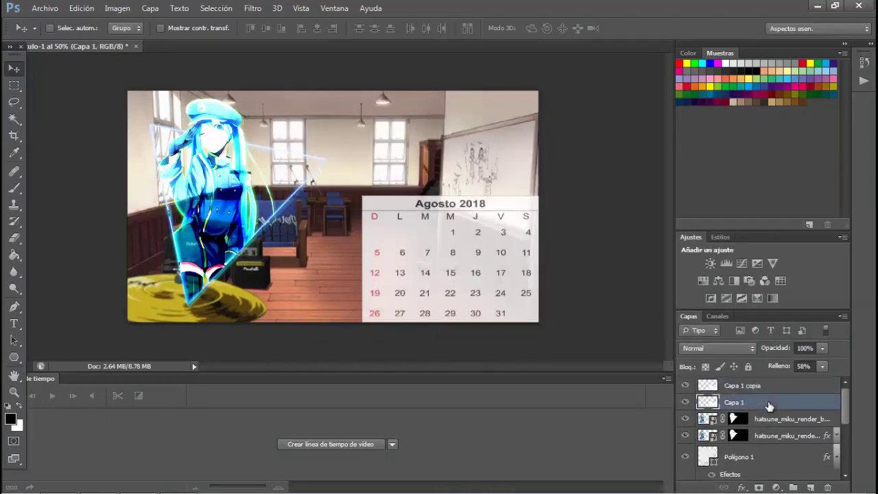
double_click(770, 406)
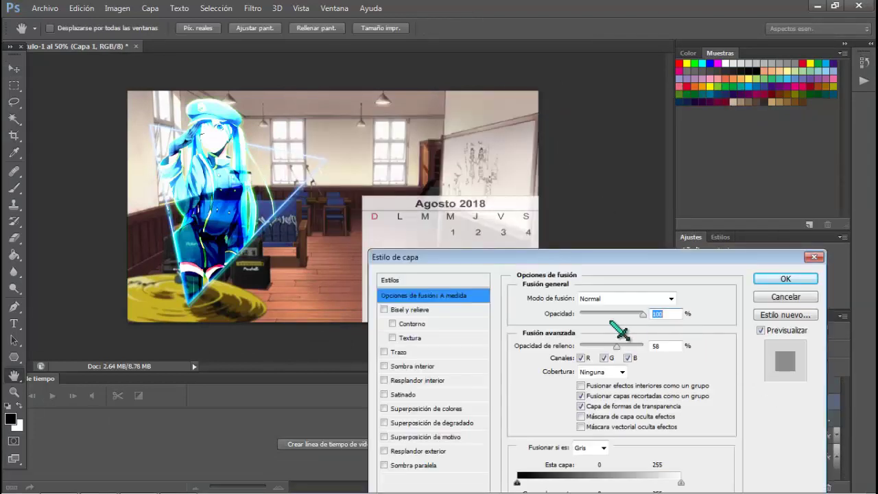
click(405, 281)
scroll(569, 343, down, 3)
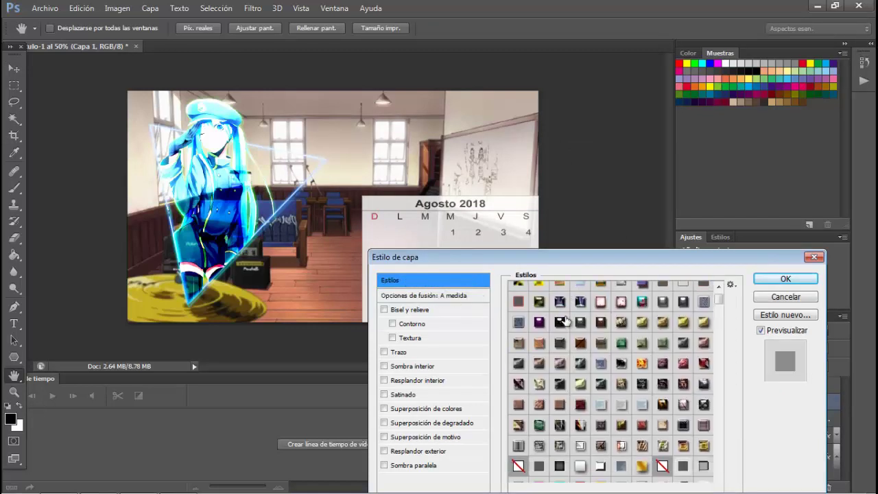
scroll(571, 345, up, 5)
scroll(571, 345, down, 1)
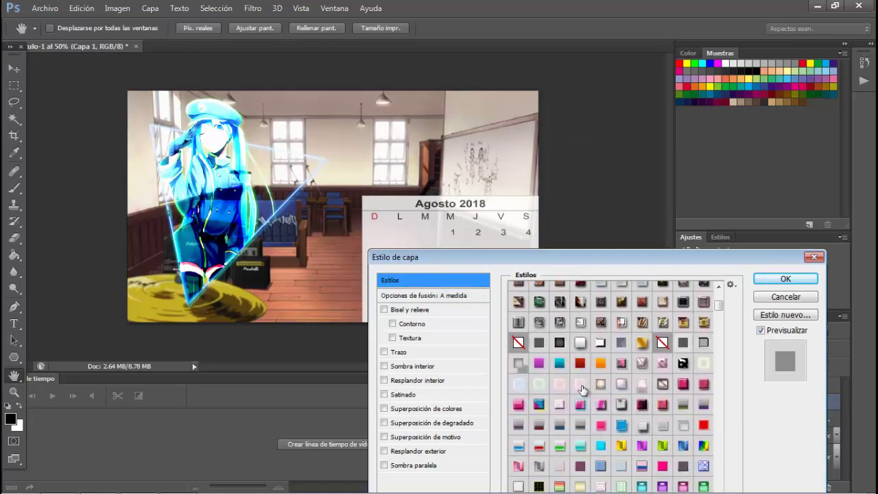
click(581, 385)
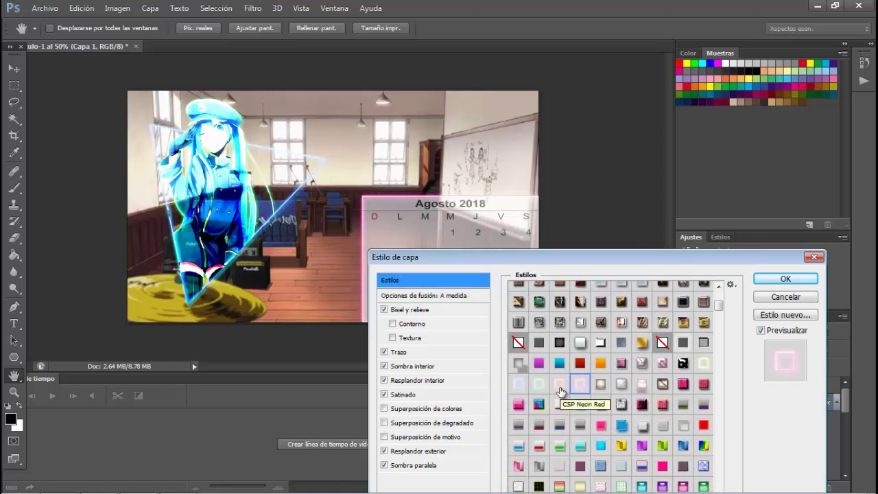
click(562, 390)
click(772, 280)
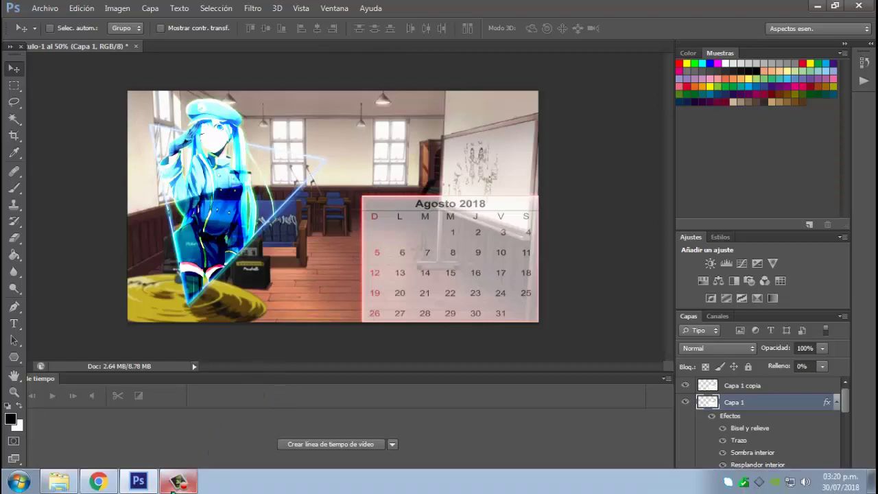
- Switch to Chrome and translate "hatsune miku" from Spanish to Japanese in the Google translator
click(110, 483)
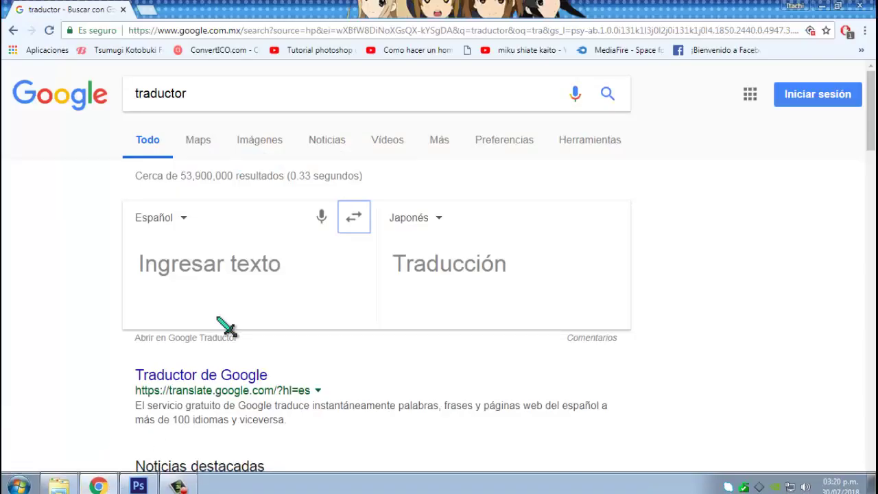
click(200, 259)
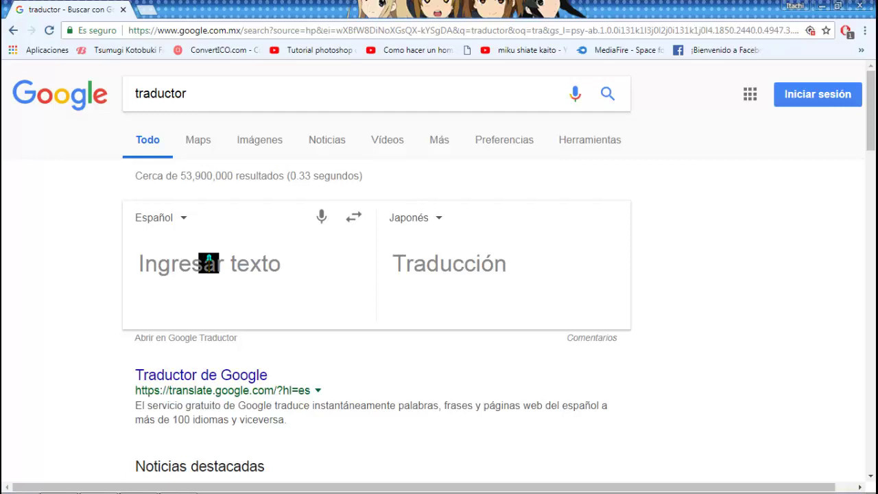
text(hat)
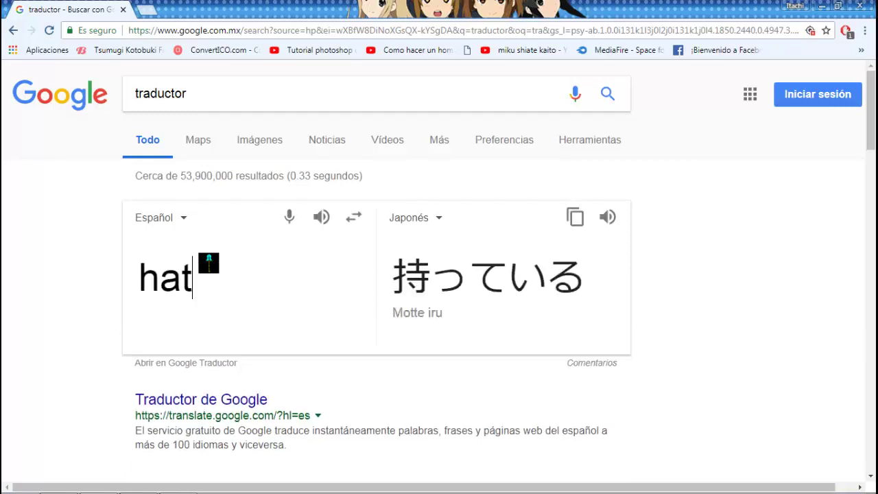
text(sune)
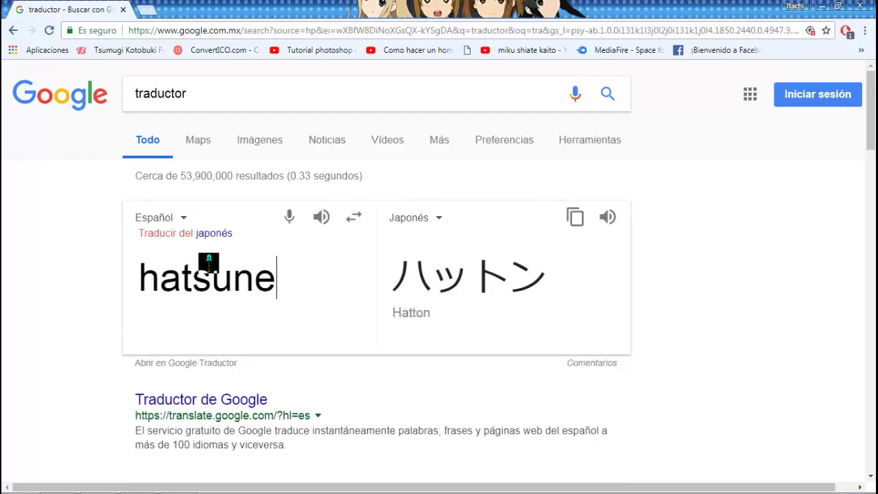
text( miku)
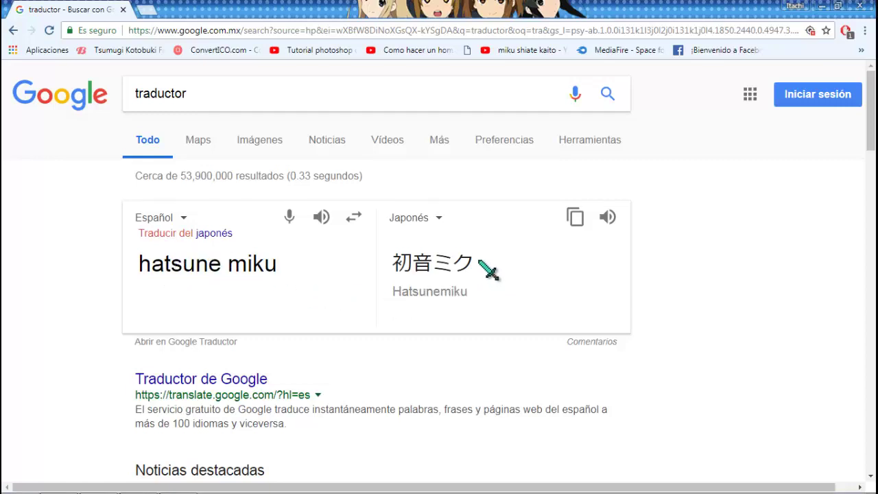
- Copy the Japanese translation 初音ミク from the translator result
drag(480, 262, 382, 268)
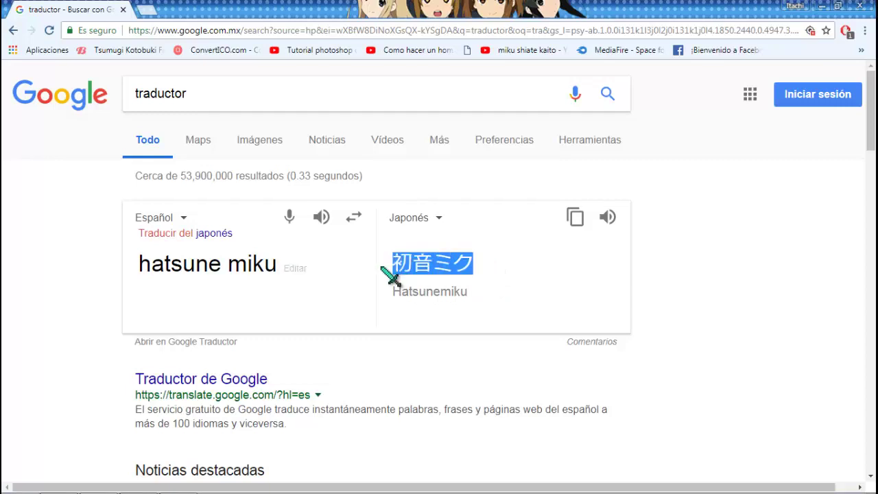
right_click(396, 269)
click(461, 278)
- Switch to Photoshop and add the text 初音ミク in 36 pt Meiryo over the background, between the figure and the whiteboard
click(139, 480)
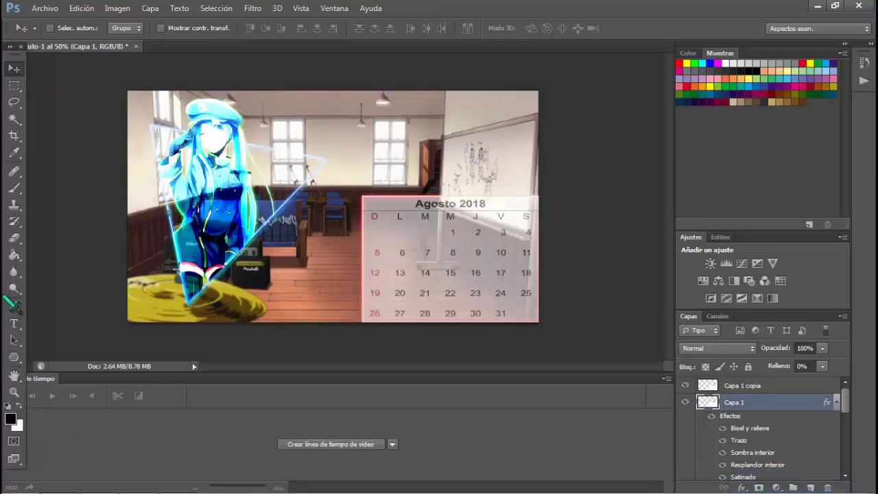
click(14, 323)
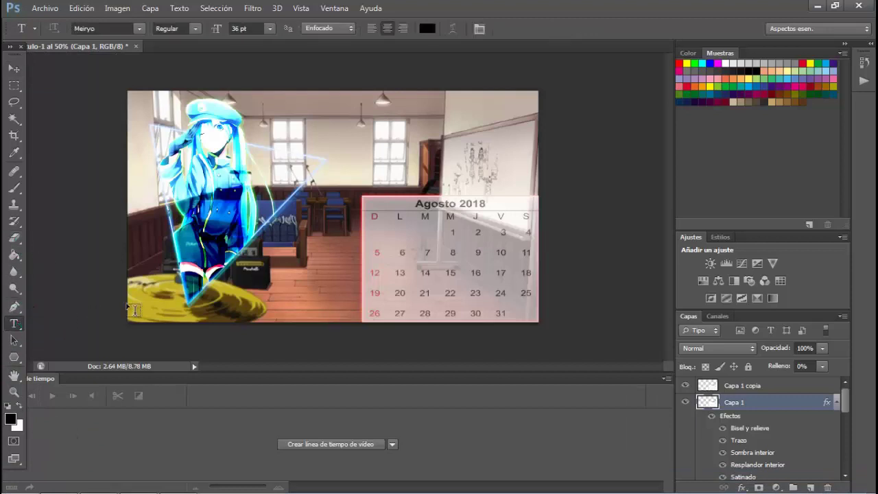
click(304, 135)
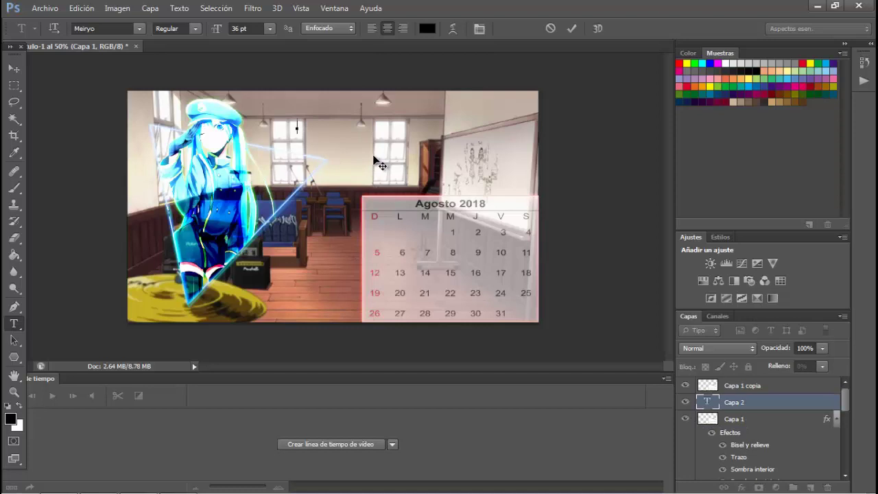
text(初音ミク)
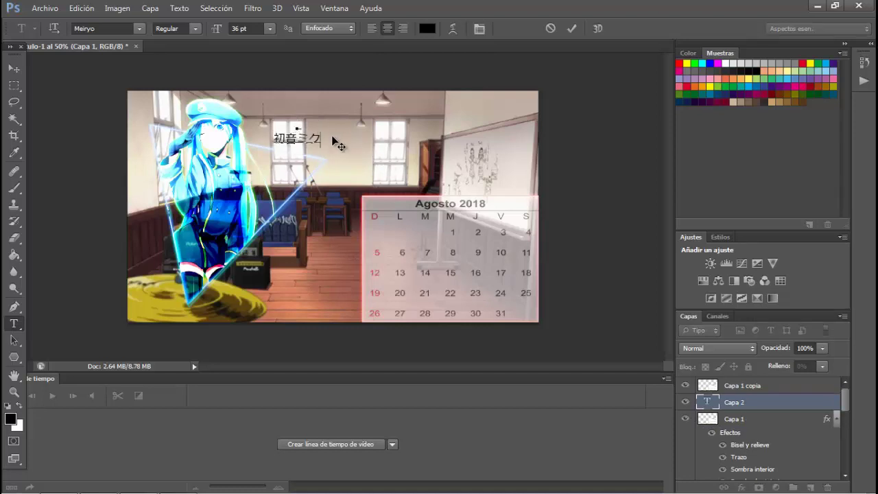
- Enlarge the 初音ミク text to about 82 pt, stretch it wider and position it near the image's upper edge above the calendar
key(ctrl)
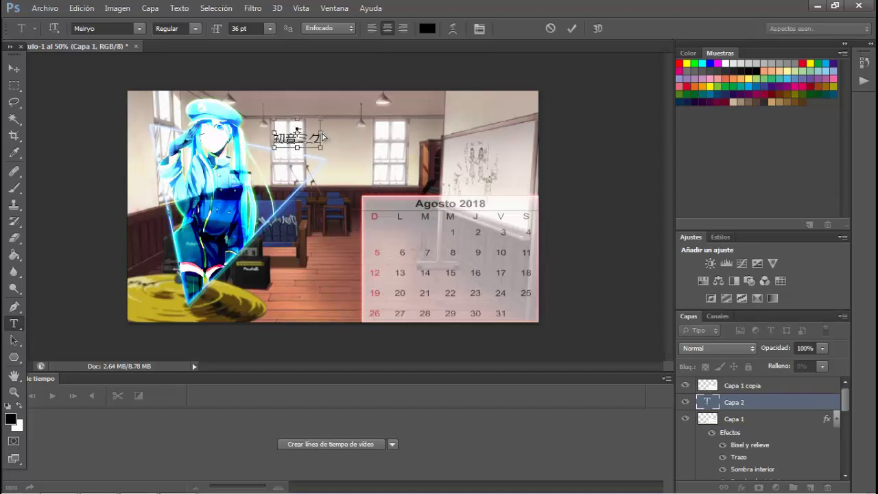
drag(323, 138, 398, 137)
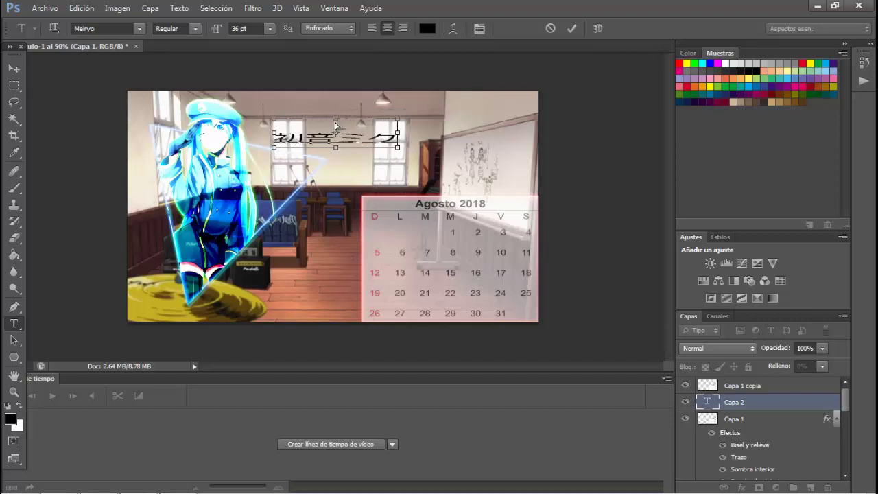
drag(336, 115, 337, 81)
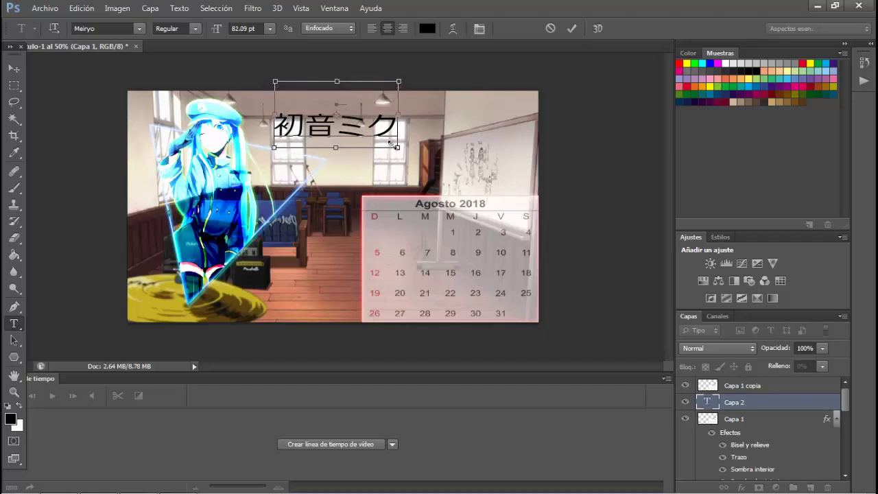
drag(404, 117, 436, 116)
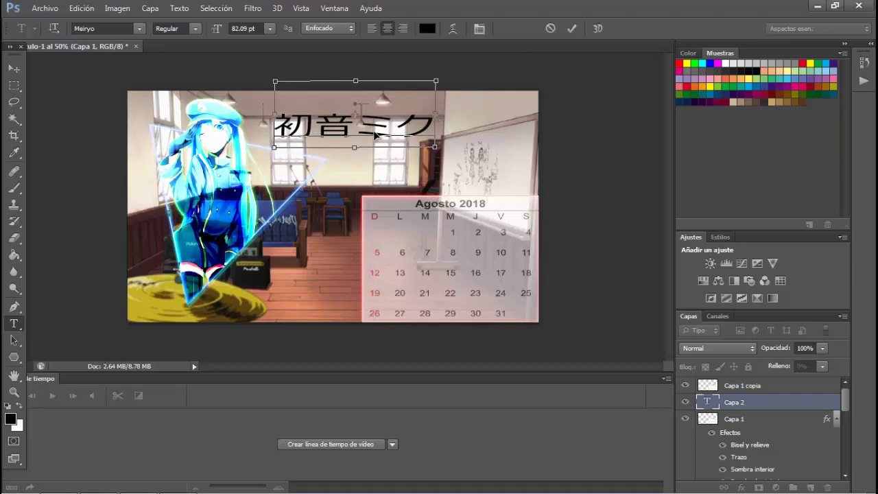
mouse_move(376, 131)
mouse_down()
mouse_move(376, 99)
mouse_move(375, 121)
mouse_up()
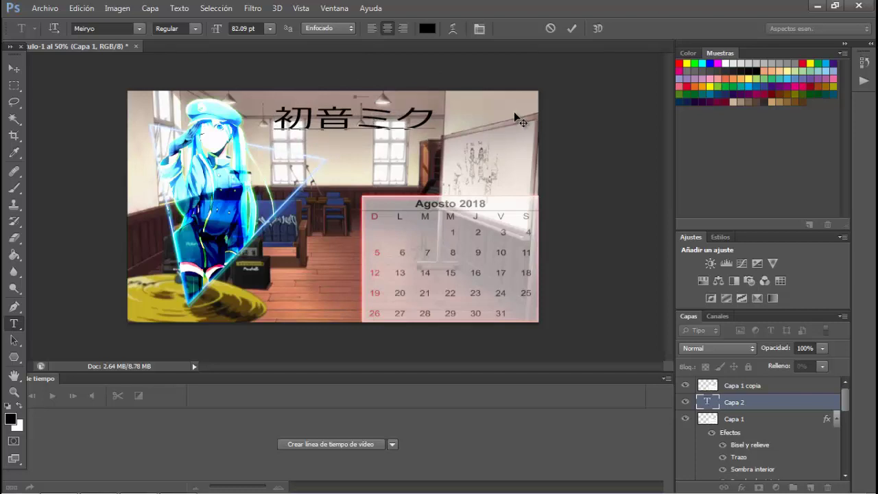
click(571, 28)
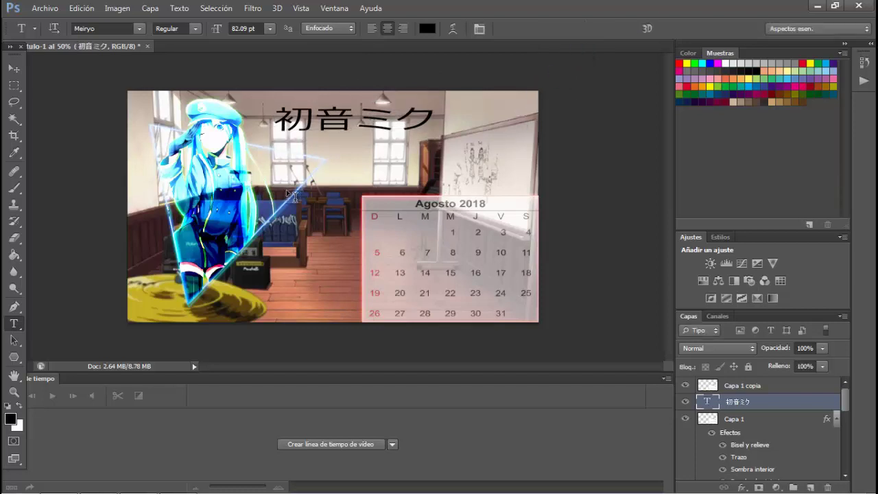
- Try several coloured neon preset styles on the 初音ミク text layer and apply the bright red neon one with a white fill
double_click(780, 403)
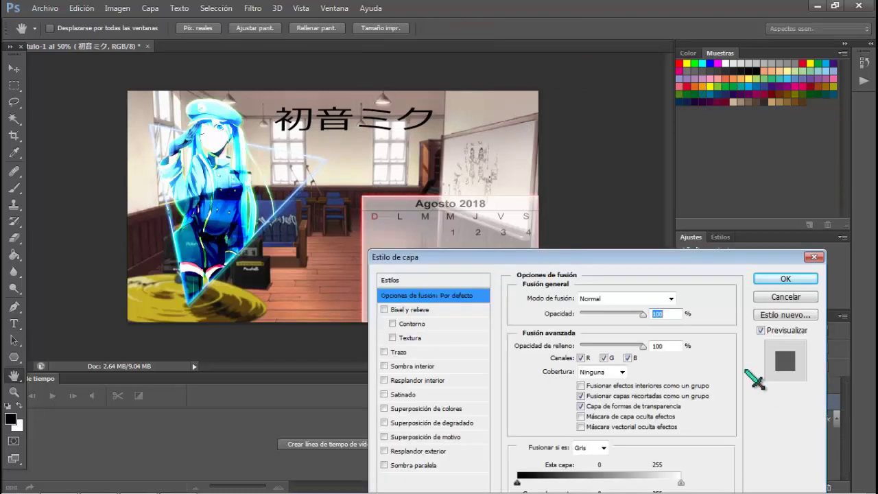
click(409, 281)
scroll(628, 356, down, 1)
scroll(628, 356, down, 6)
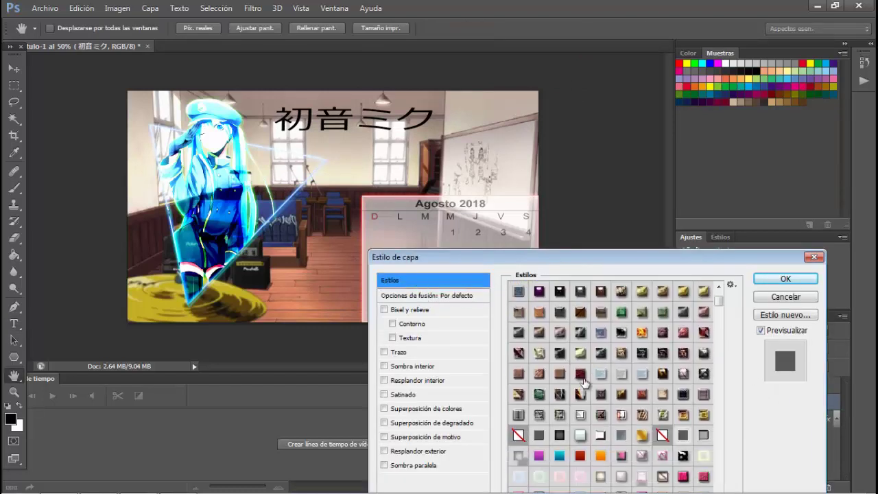
scroll(581, 389, down, 8)
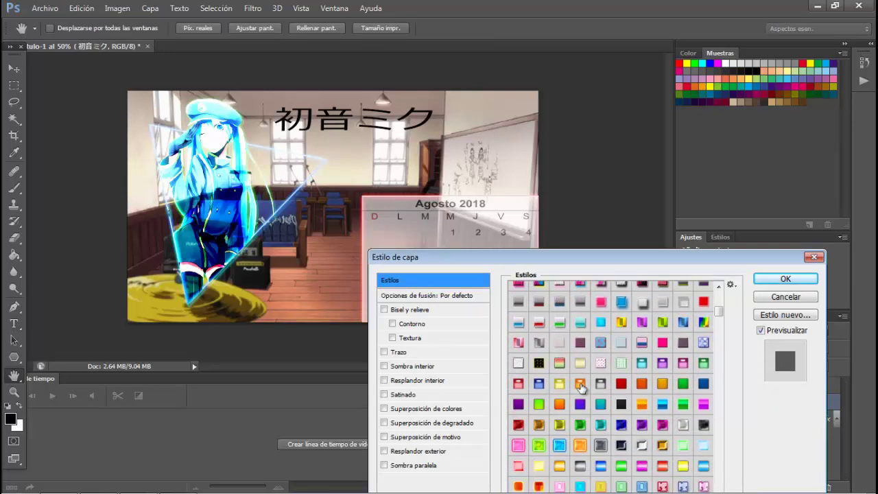
scroll(581, 388, down, 5)
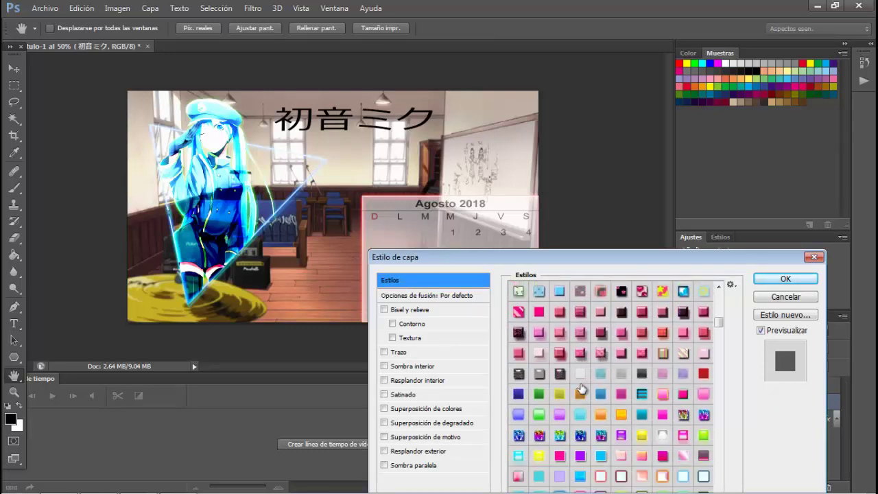
click(581, 405)
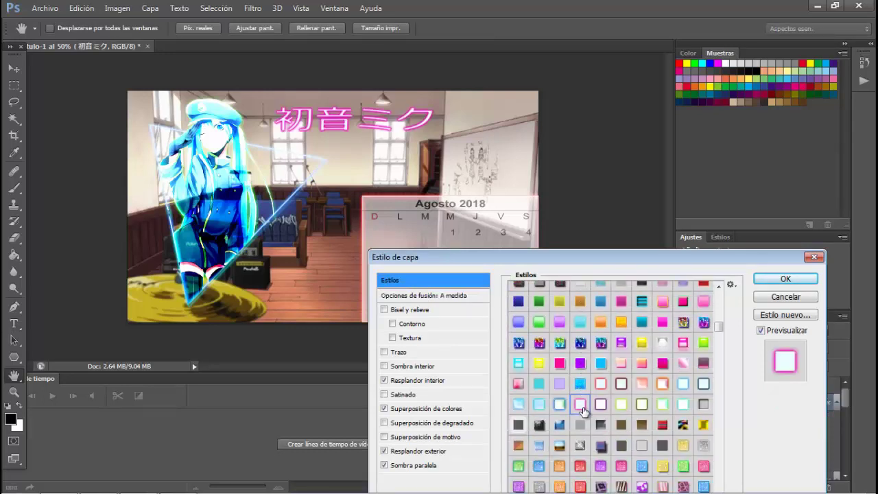
click(602, 408)
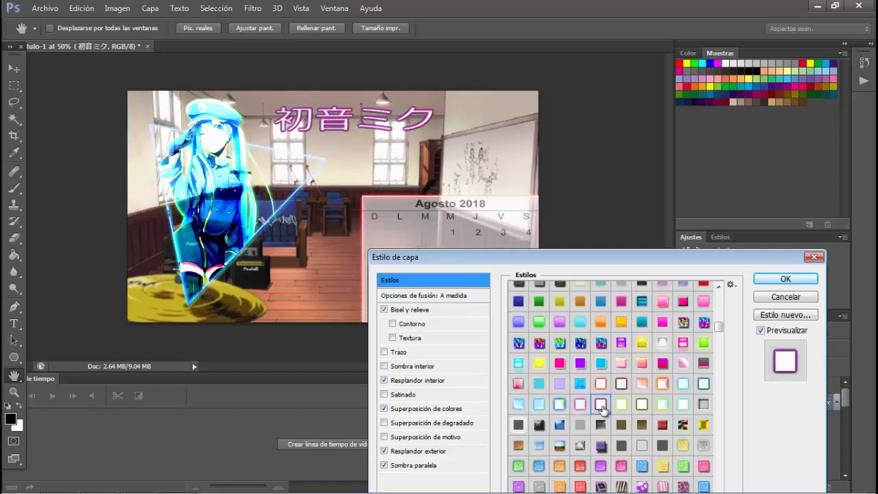
click(559, 407)
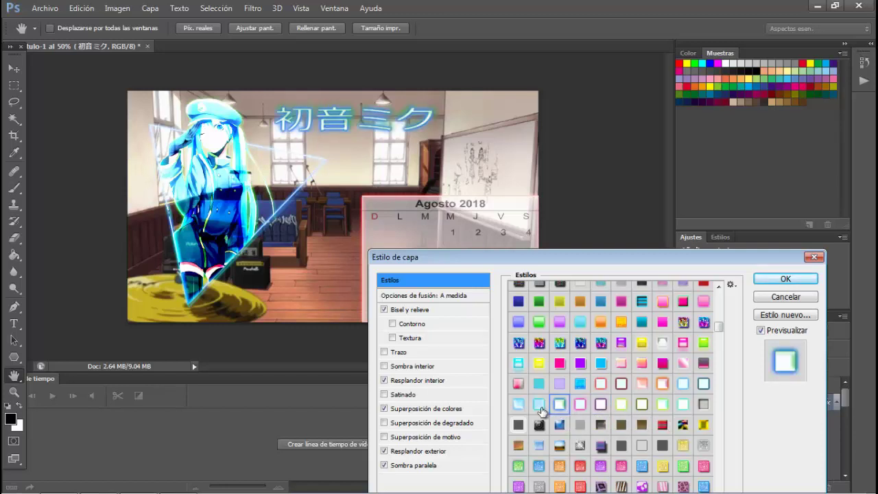
click(640, 406)
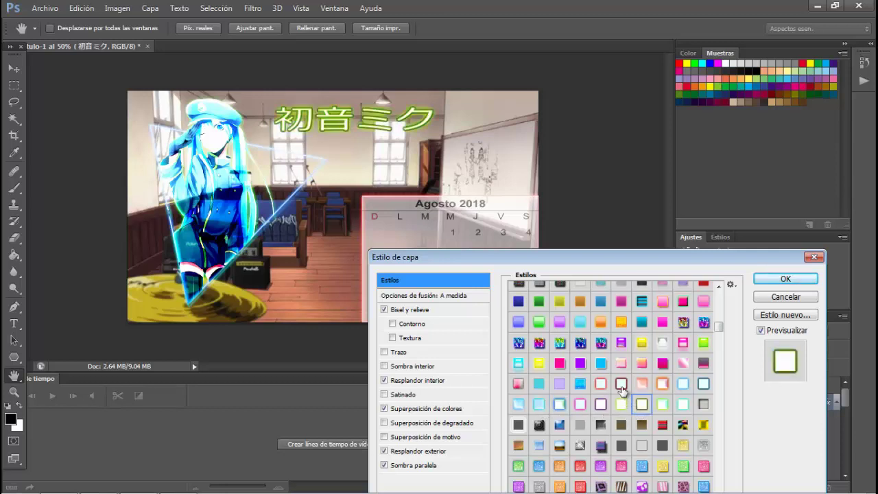
click(620, 387)
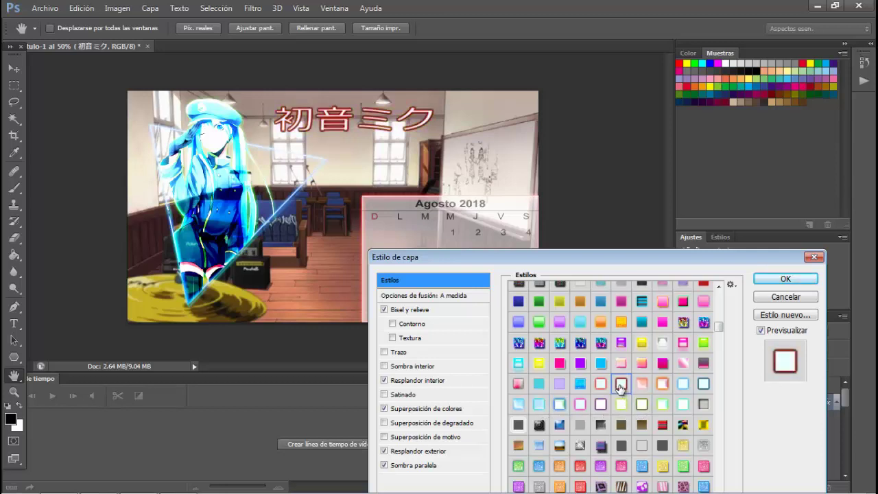
click(601, 386)
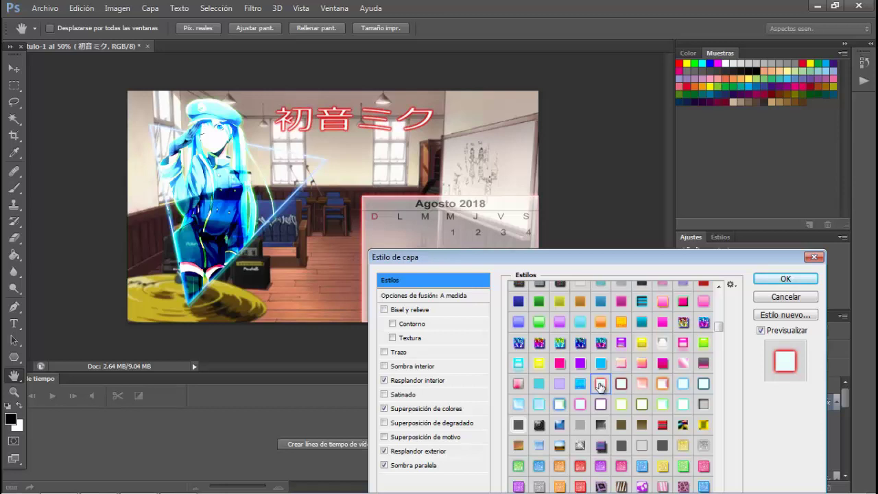
click(789, 280)
- Lower the classroom background image layer's opacity to 58%
scroll(847, 402, down, 3)
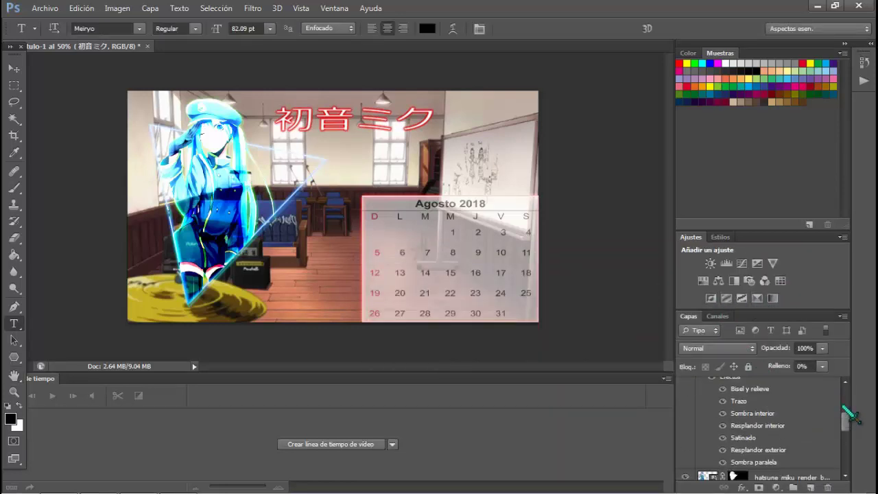
scroll(824, 416, down, 5)
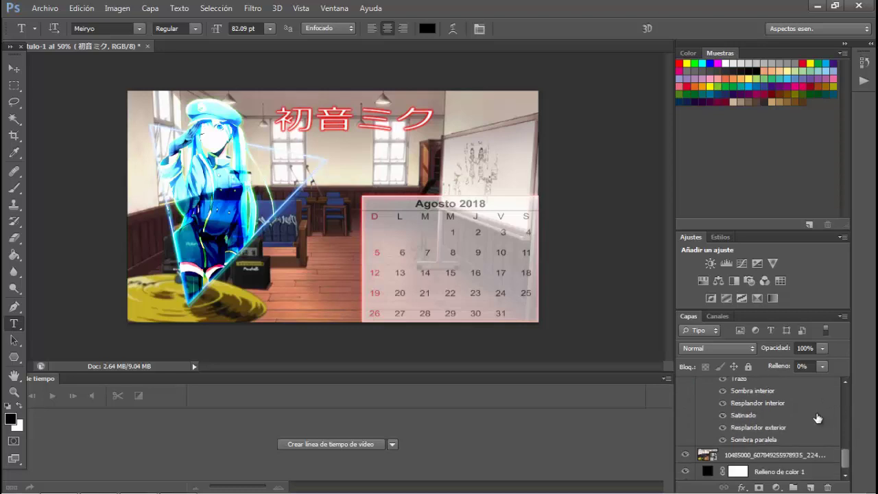
click(777, 462)
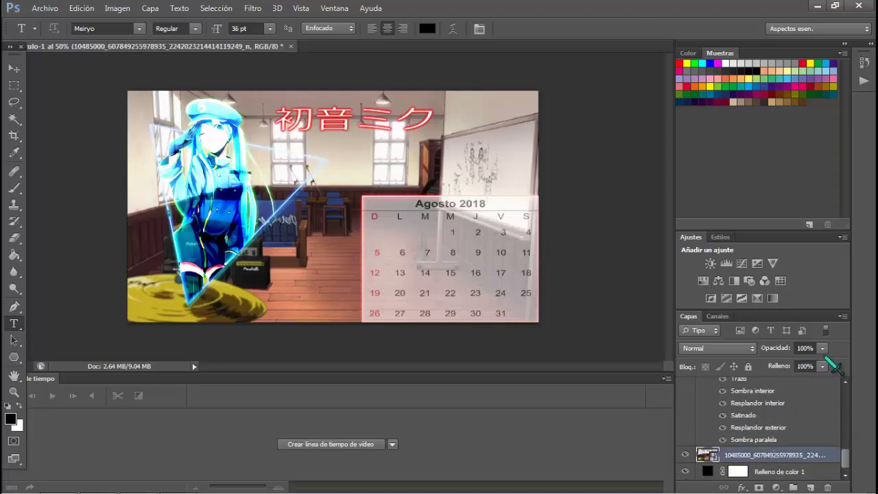
click(822, 349)
drag(820, 366, 796, 365)
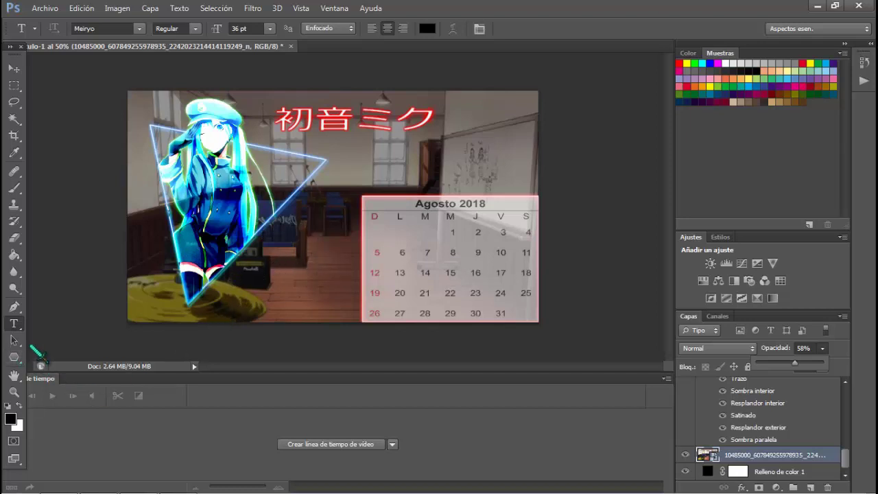
- Add the text Hatsune Miku in the Adventure Time font at 36 pt beside the triangle's lower tip
click(141, 28)
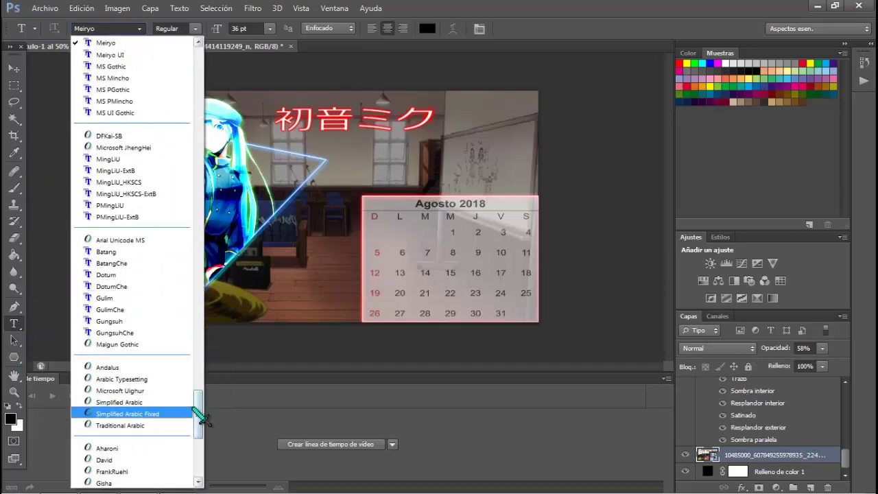
drag(199, 409, 200, 67)
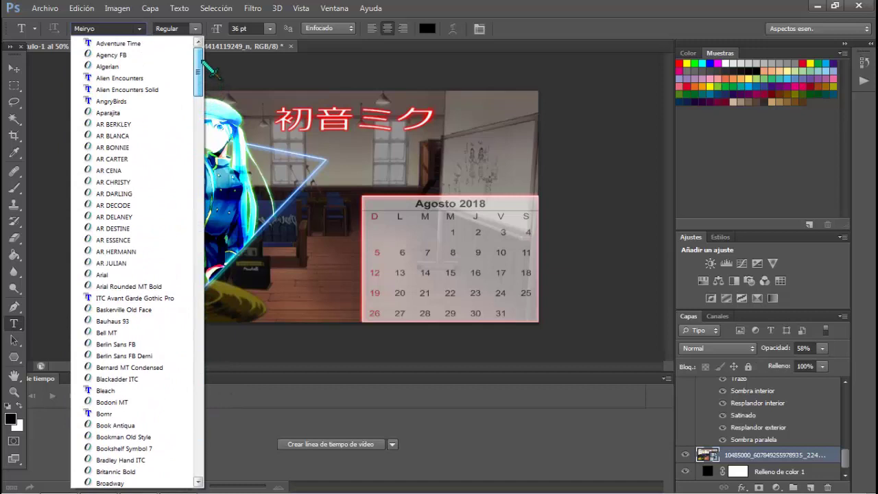
click(119, 45)
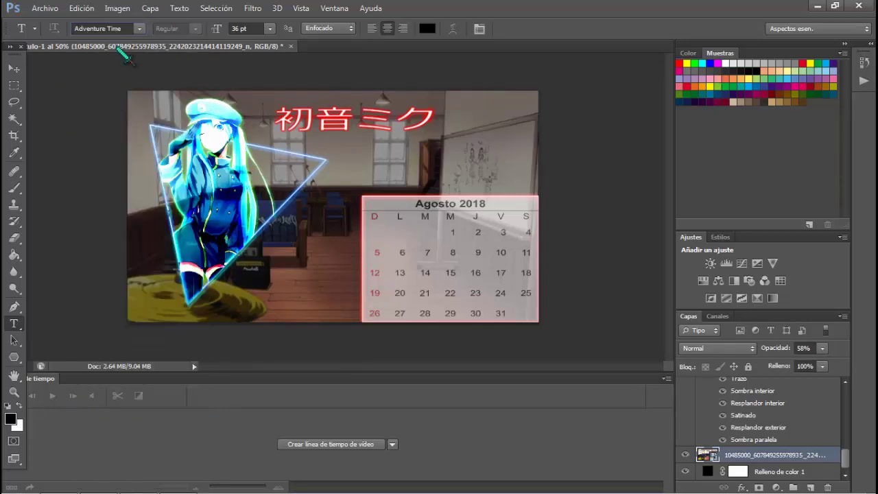
click(253, 294)
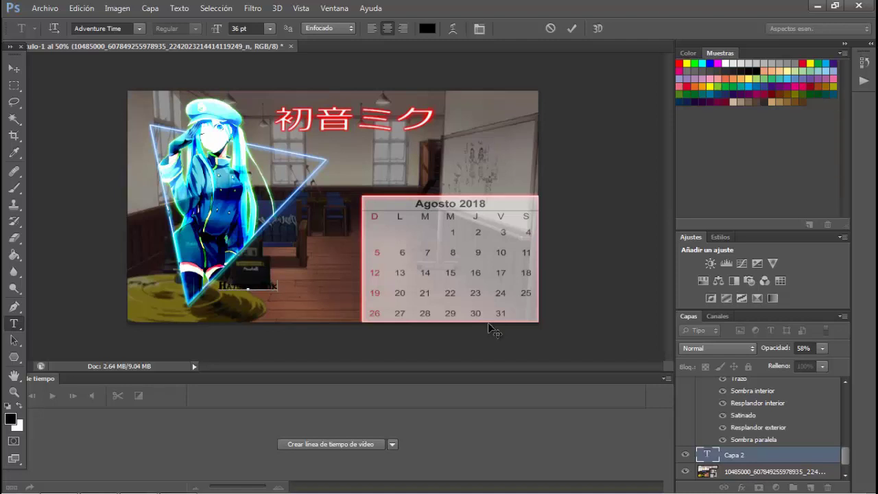
text(u)
- Rotate the Hatsune Miku text diagonally, enlarge it to about 115 pt and place it along the triangle's lower-right edge
key(ctrl+a)
drag(279, 289, 335, 213)
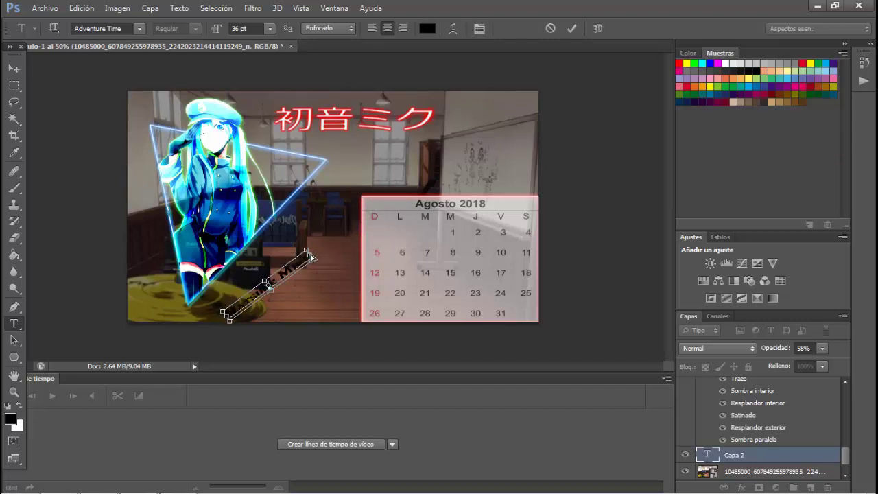
drag(310, 257, 354, 171)
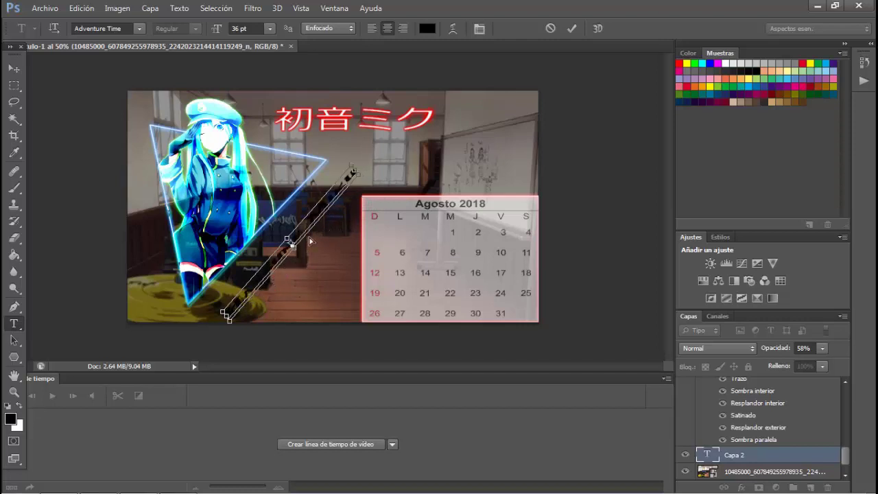
drag(296, 248, 305, 261)
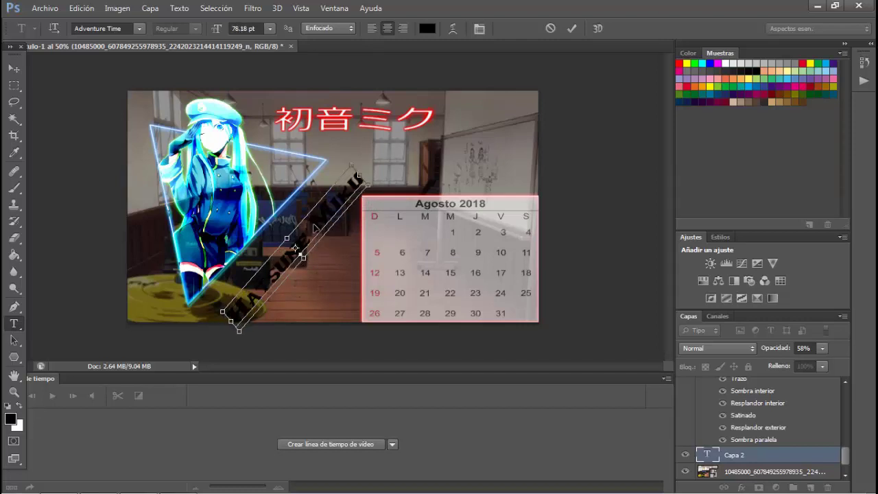
drag(318, 224, 285, 222)
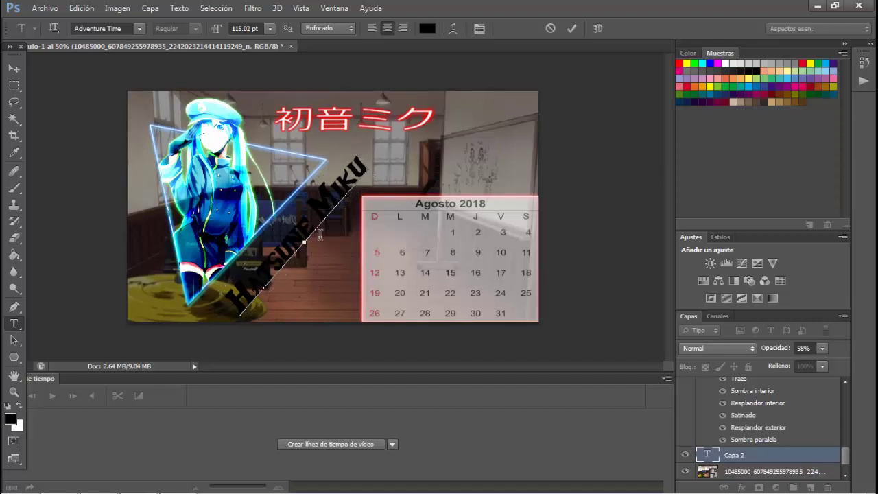
click(572, 29)
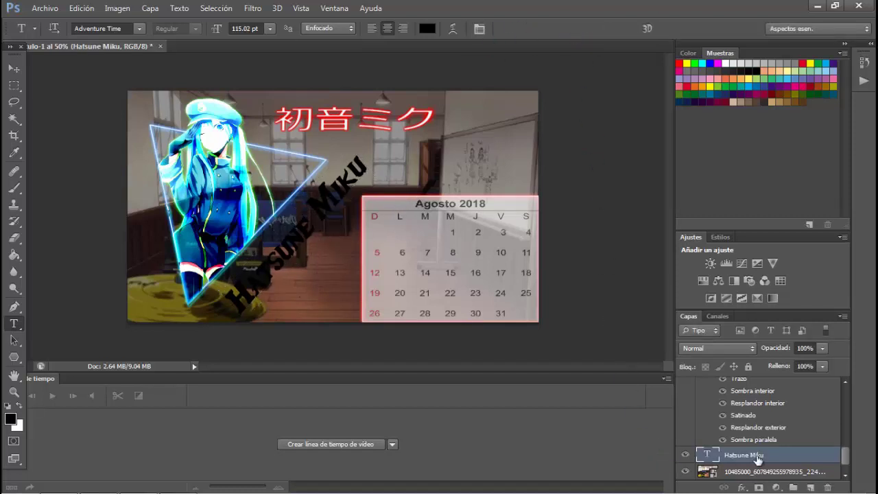
- Try several coloured glow preset styles on the Hatsune Miku text layer and apply the Glow_Blue one
double_click(786, 459)
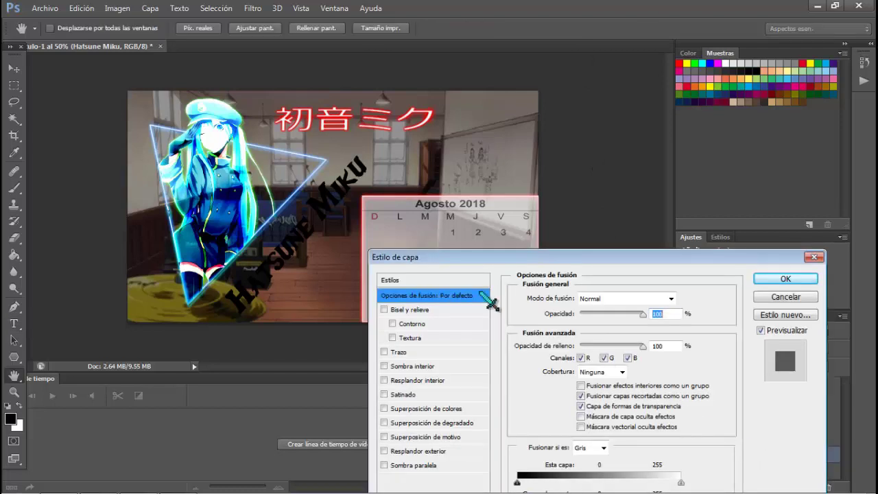
click(439, 280)
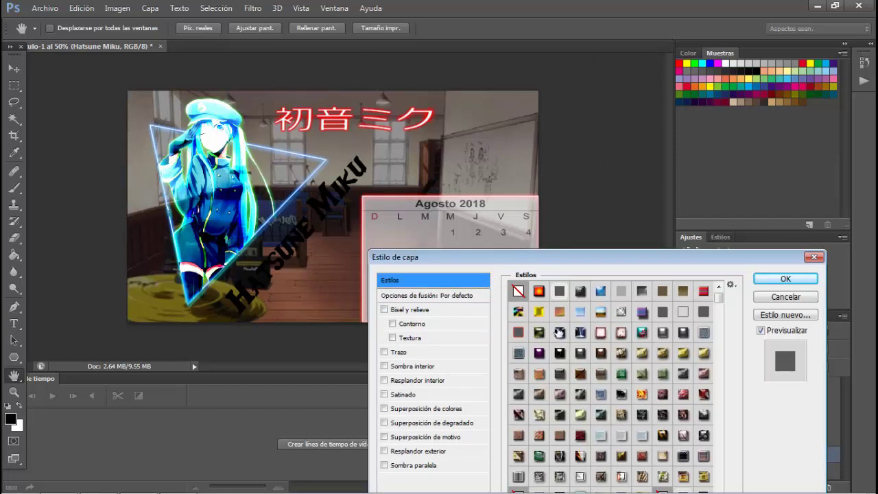
scroll(579, 389, down, 3)
scroll(579, 390, down, 6)
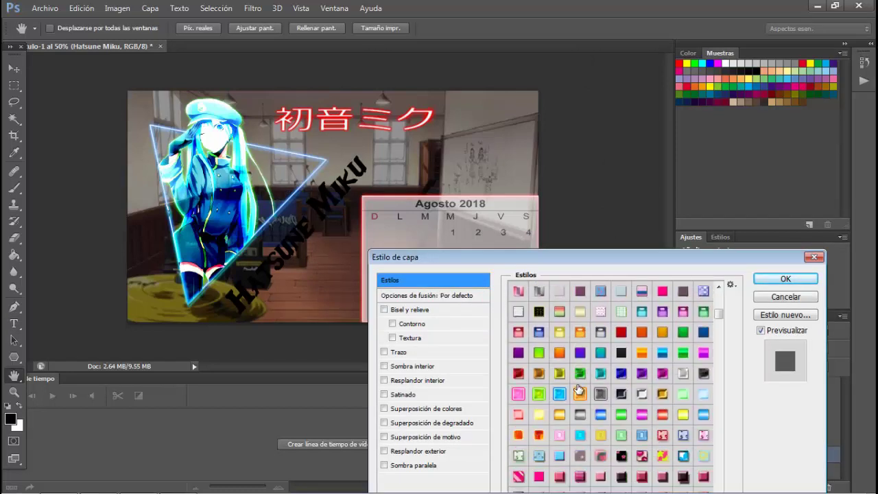
scroll(577, 388, down, 3)
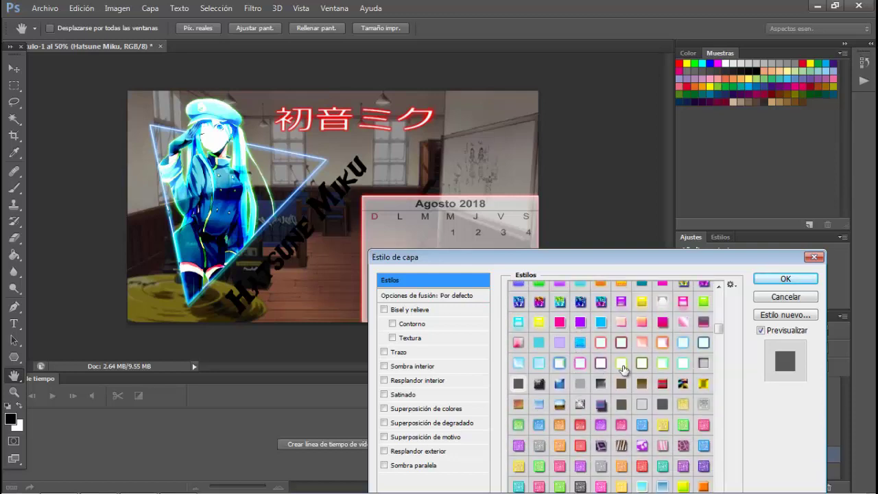
click(617, 367)
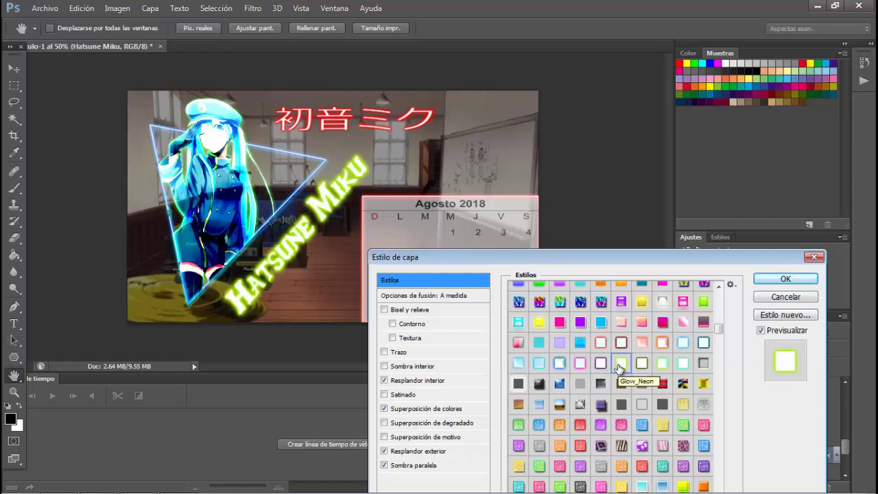
click(603, 365)
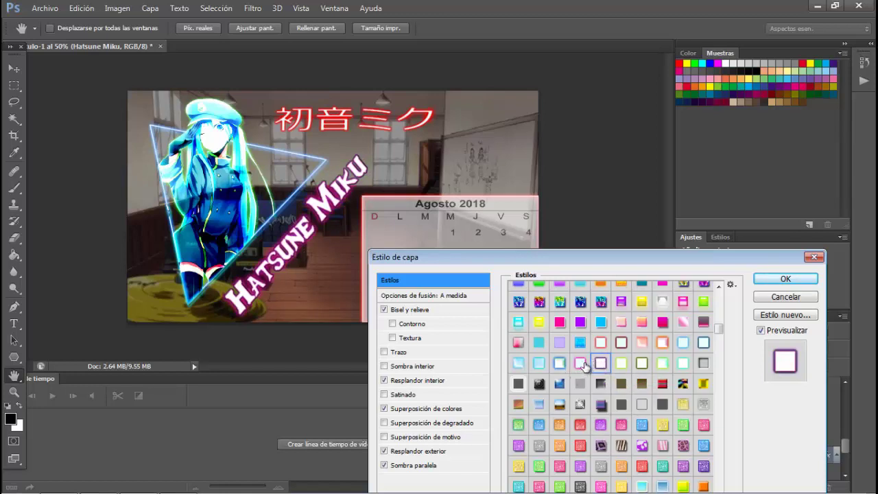
click(583, 366)
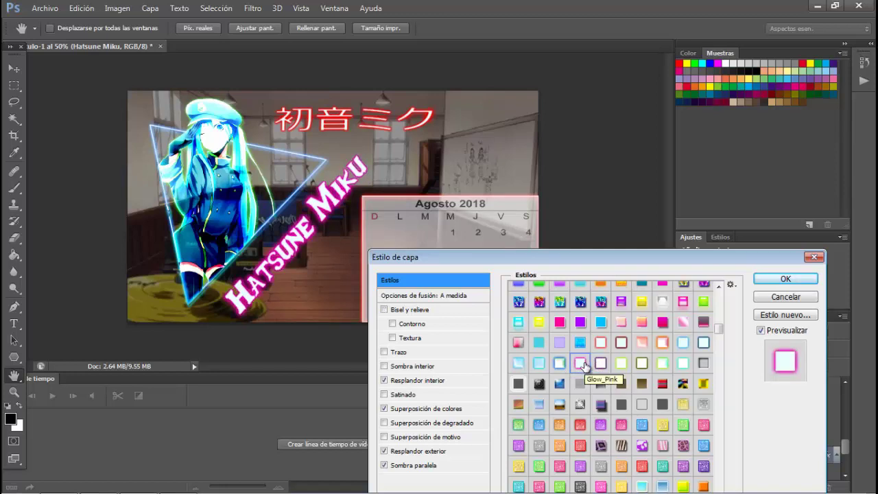
click(606, 347)
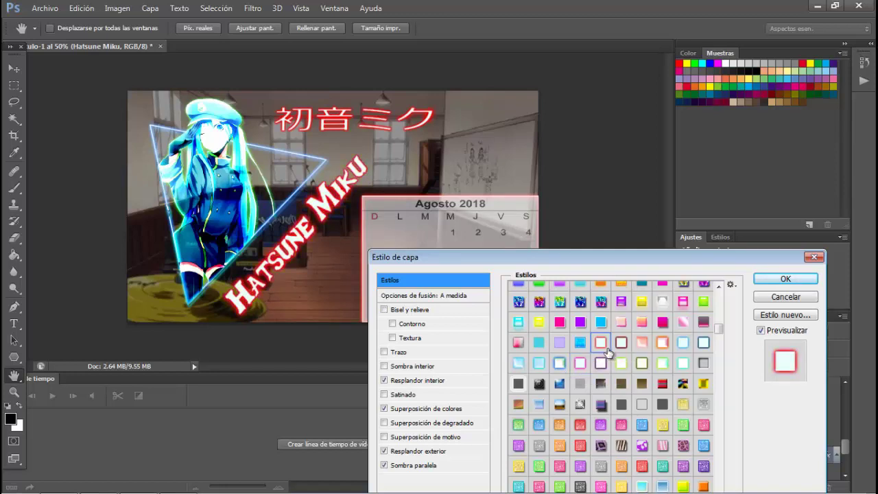
click(625, 351)
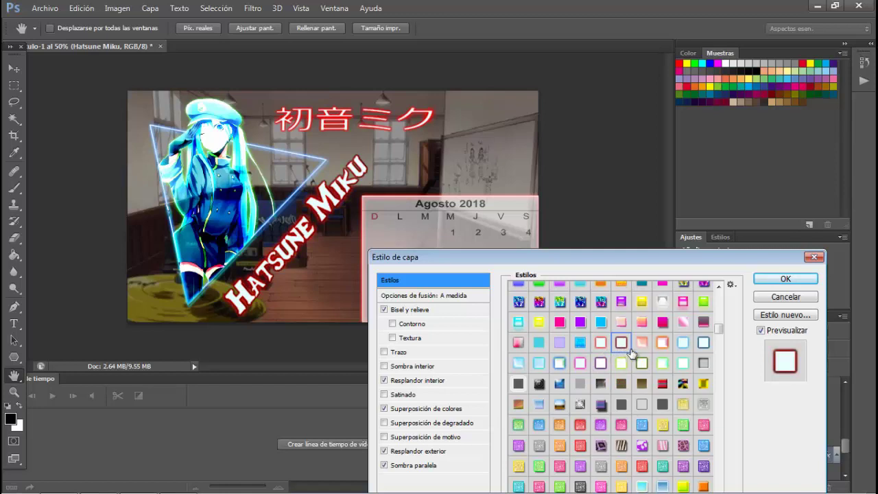
click(642, 345)
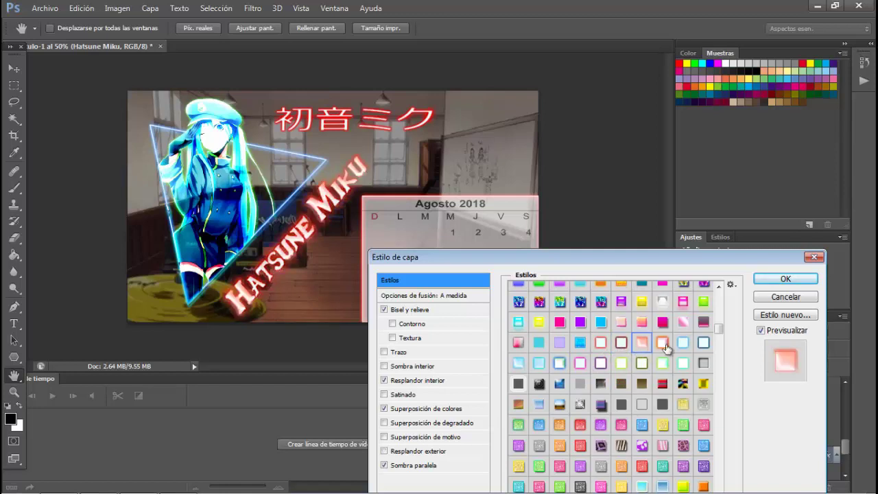
click(663, 343)
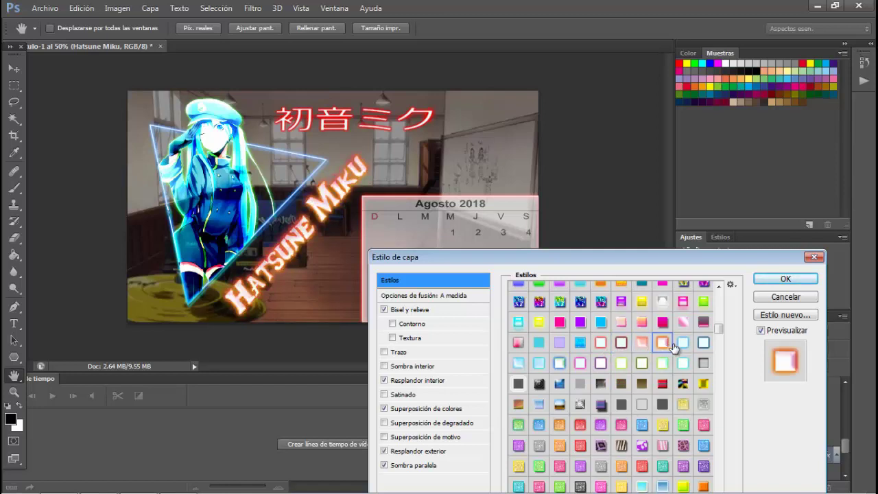
click(683, 345)
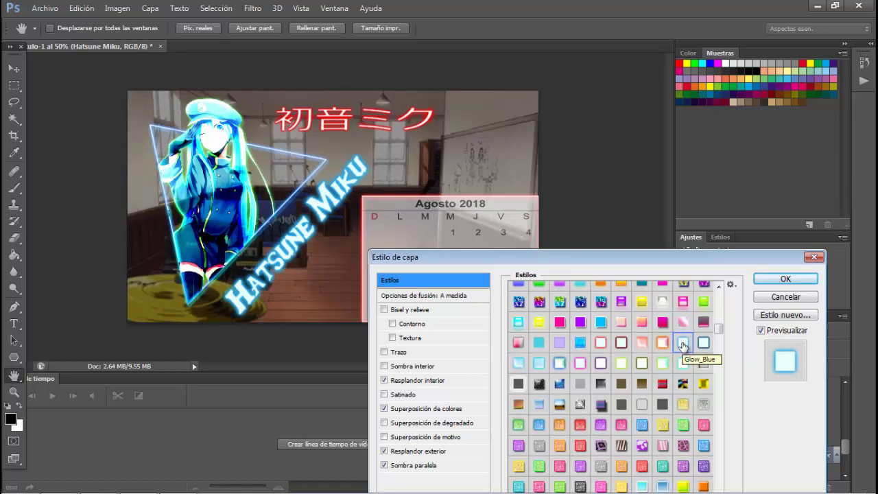
click(786, 279)
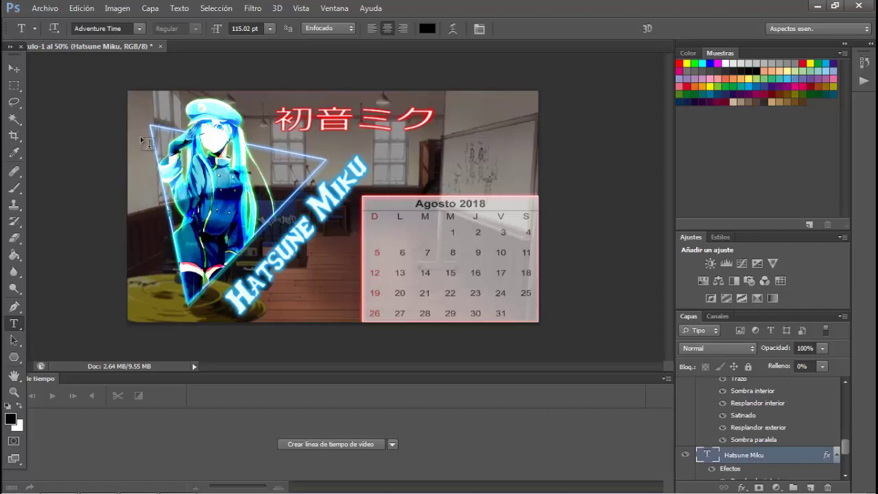
- Save a copy of the wallpaper in Downloads as a PNG named calendario de miku, with Menor/Lento compression and no interlacing
click(14, 68)
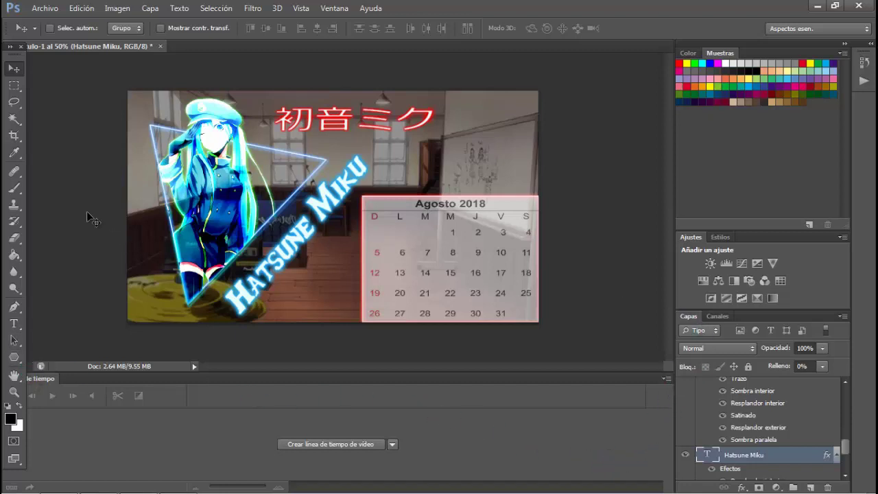
click(44, 7)
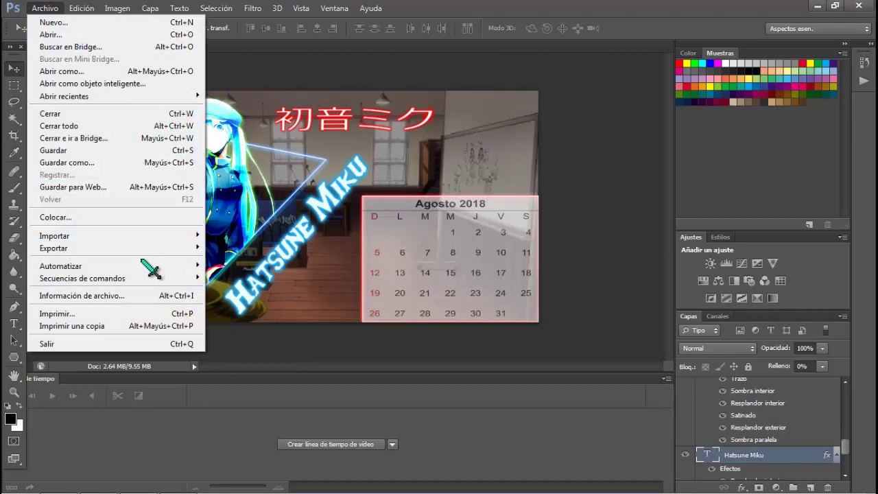
click(79, 165)
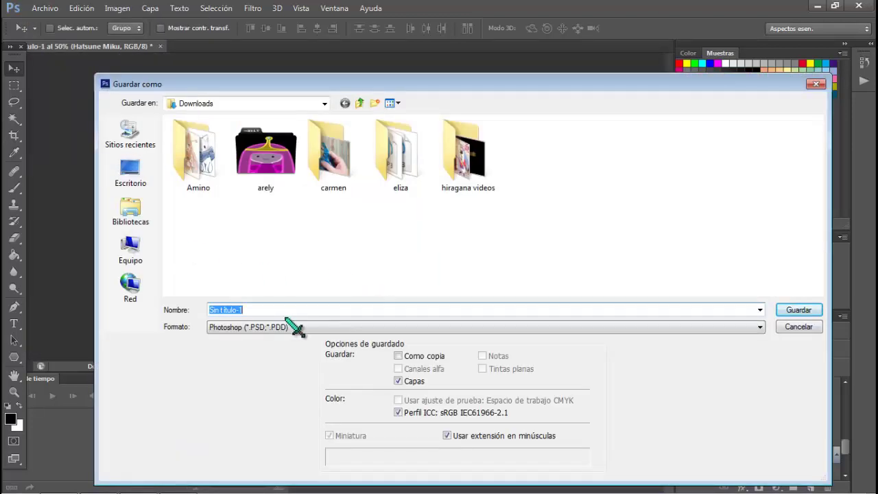
text(cale)
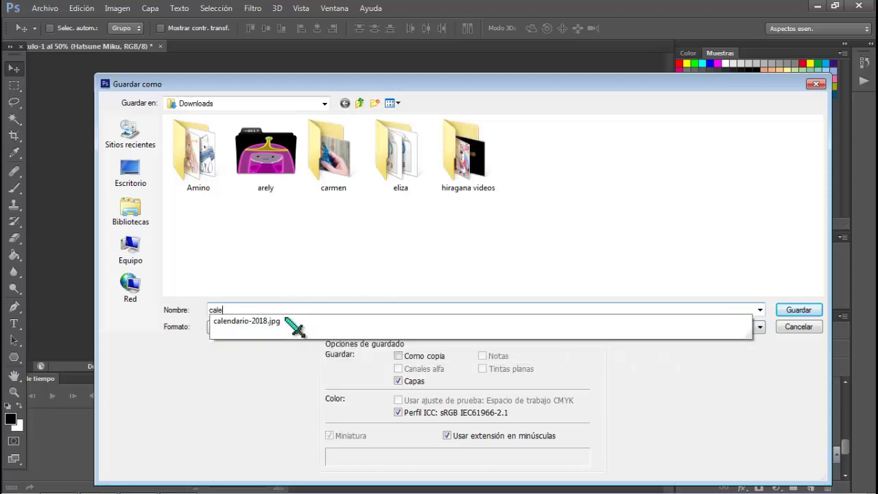
text(ndario de miku)
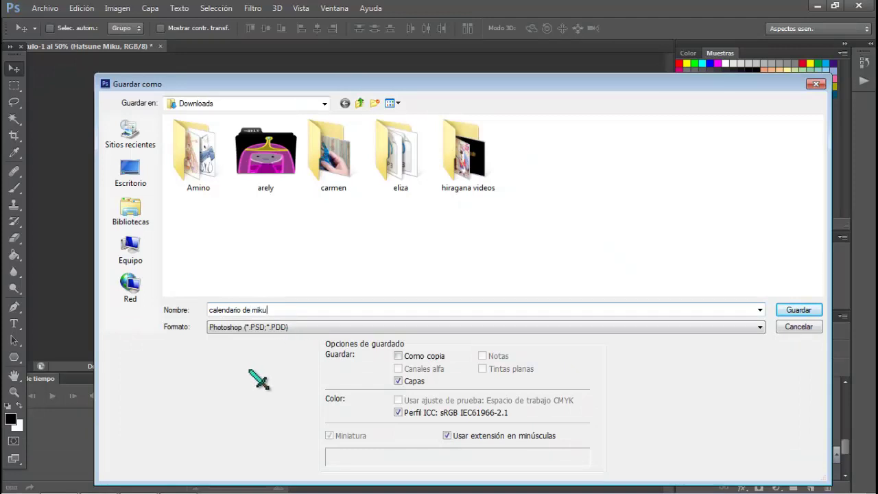
click(274, 328)
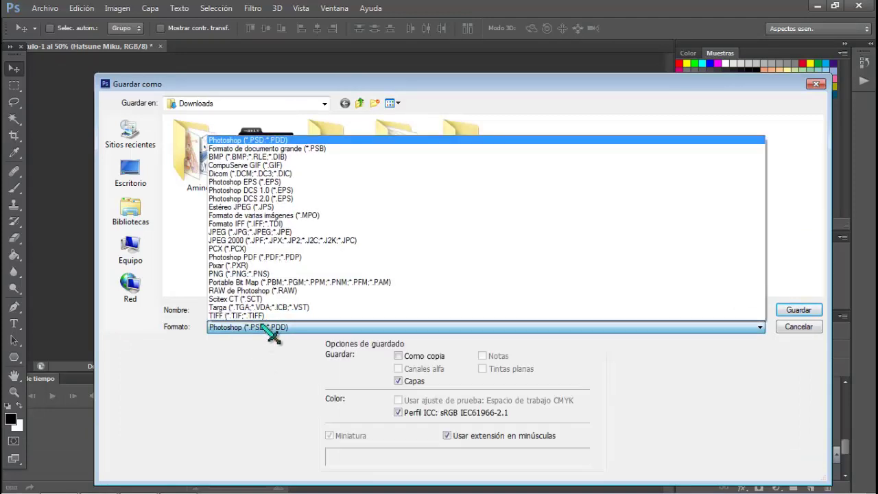
click(240, 274)
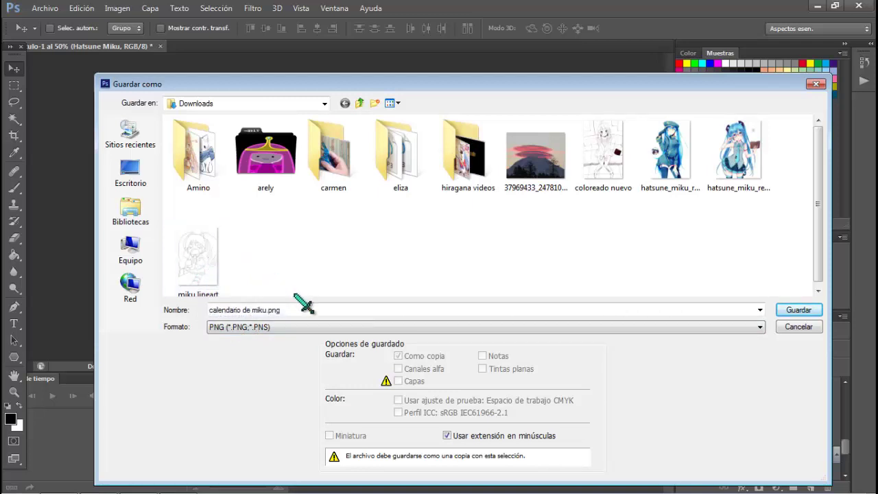
click(794, 310)
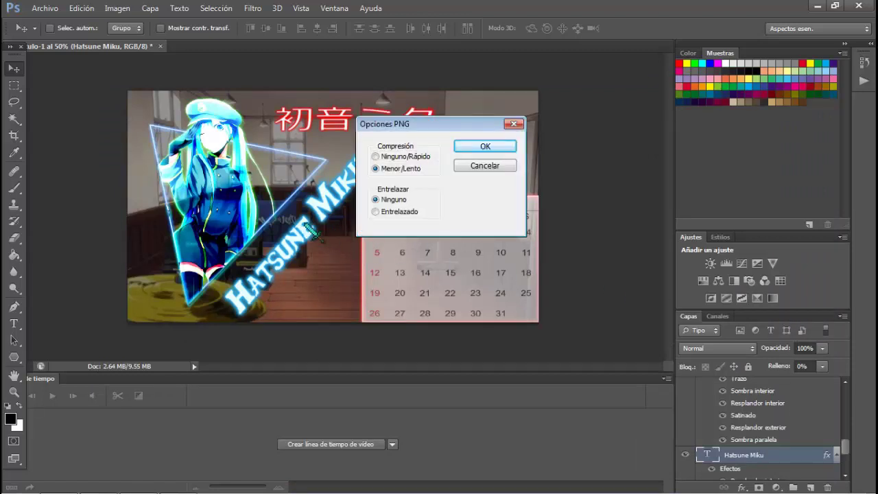
click(483, 147)
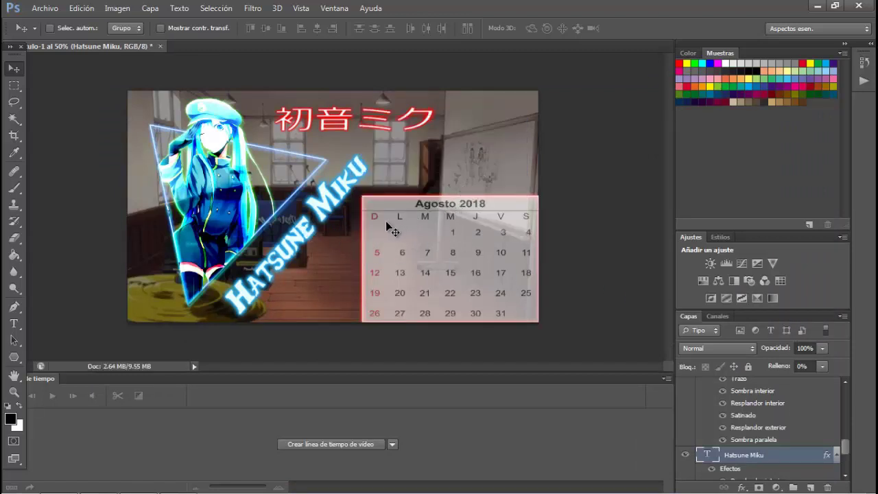
- Close the wallpaper document without saving its changes, and clear Photoshop and the translator page off the desktop
click(160, 46)
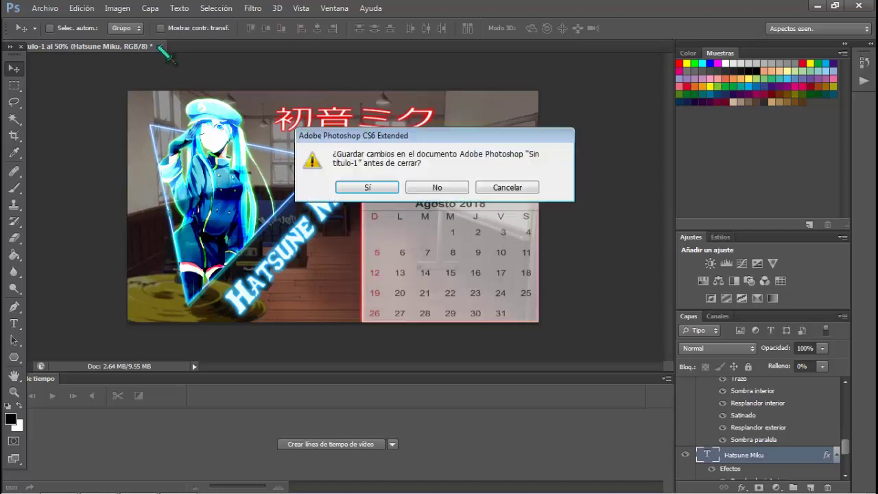
click(437, 187)
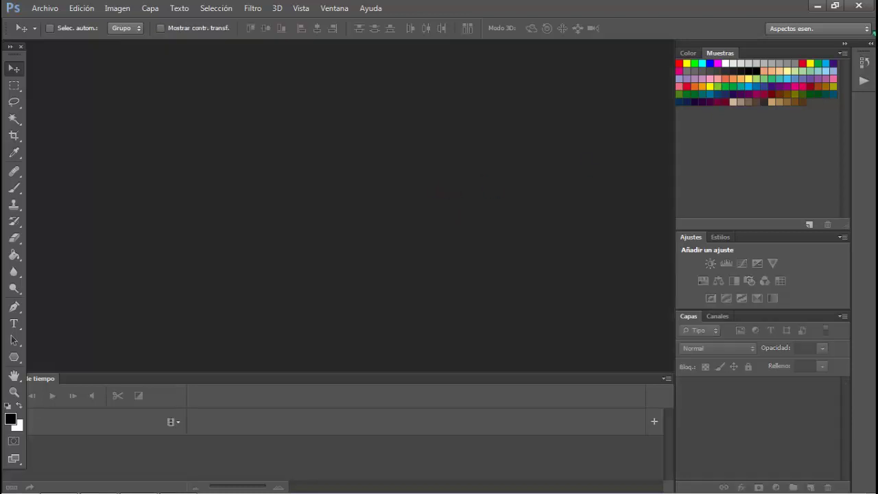
click(818, 6)
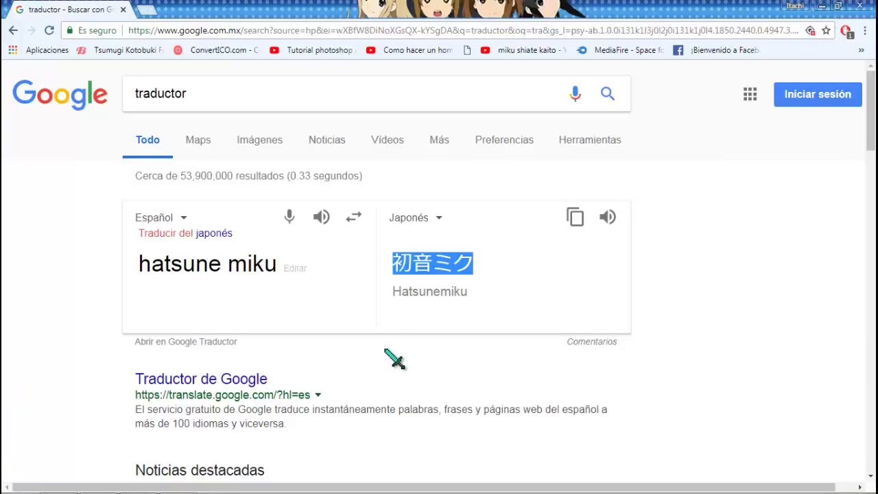
click(124, 9)
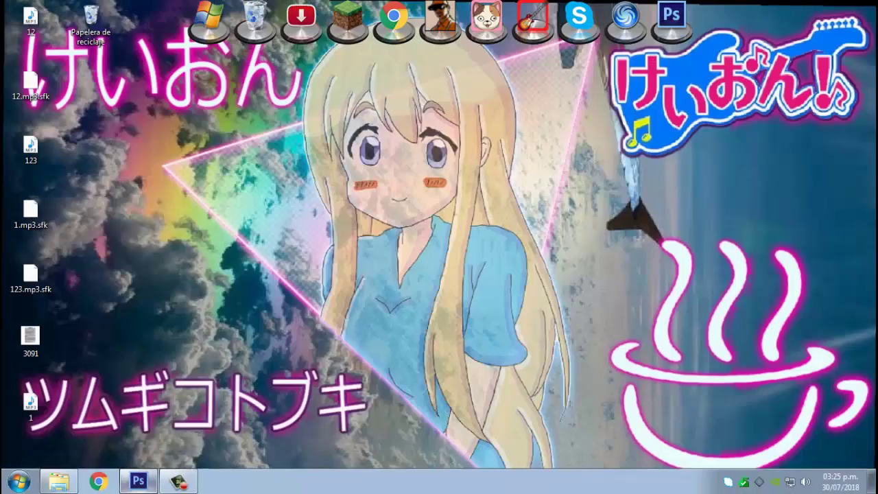
- Inspect the exported calendario de miku image from the Downloads folder at several zoom levels, closing the viewer and folder when done
click(72, 481)
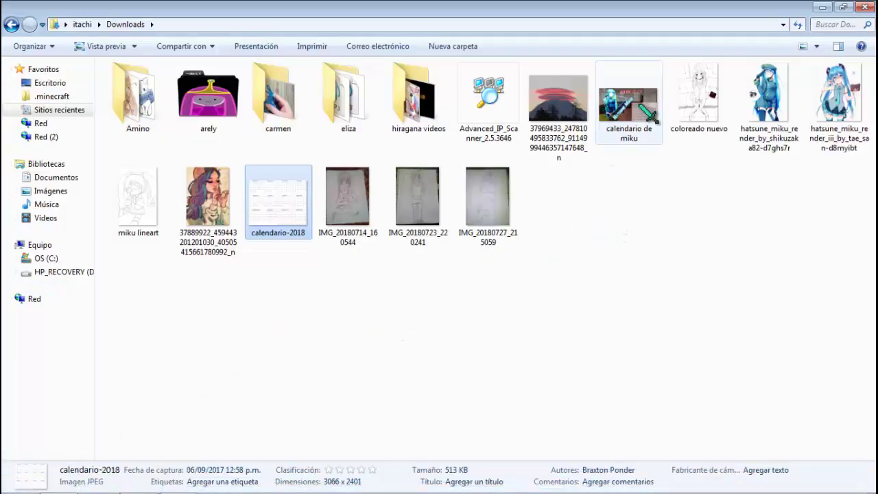
click(607, 110)
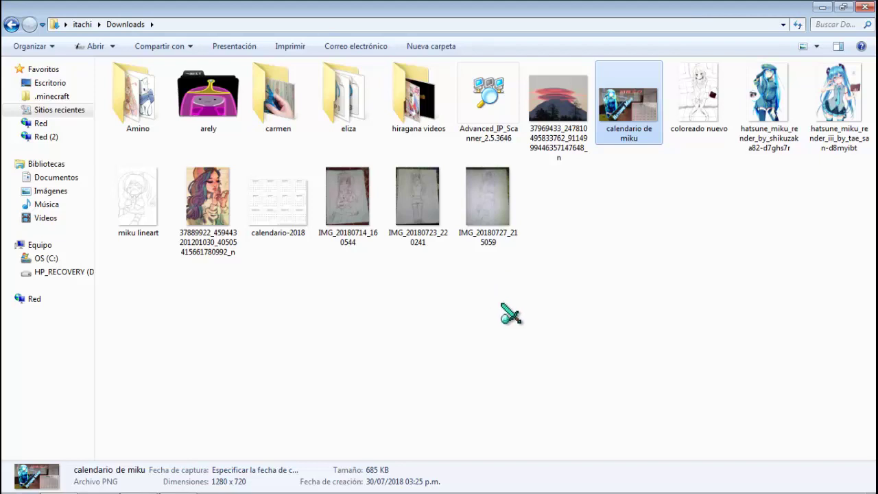
key(Return)
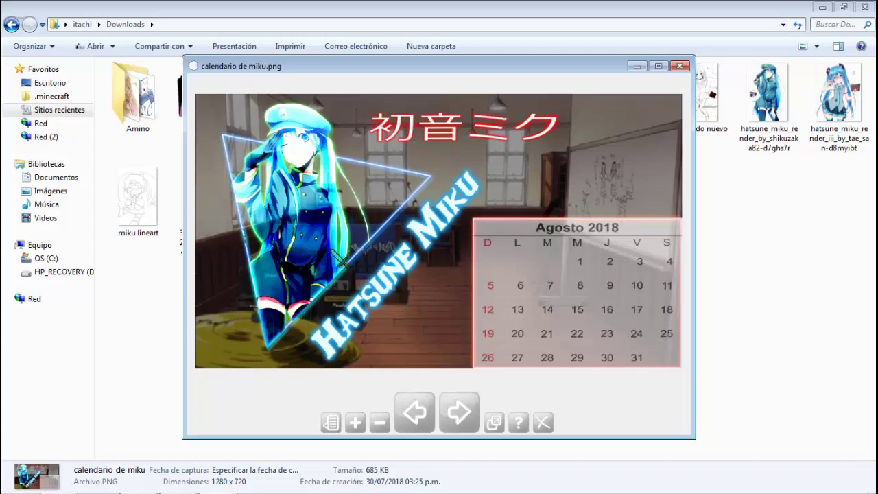
scroll(330, 252, up, 4)
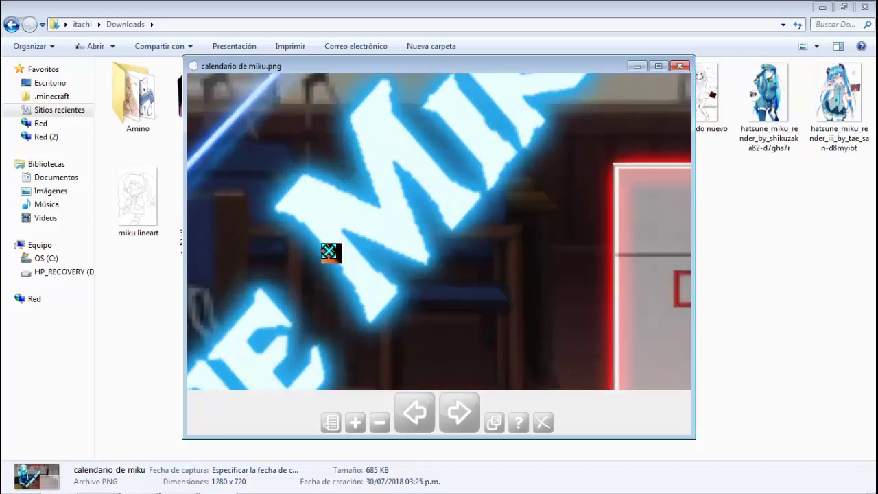
scroll(330, 252, down, 5)
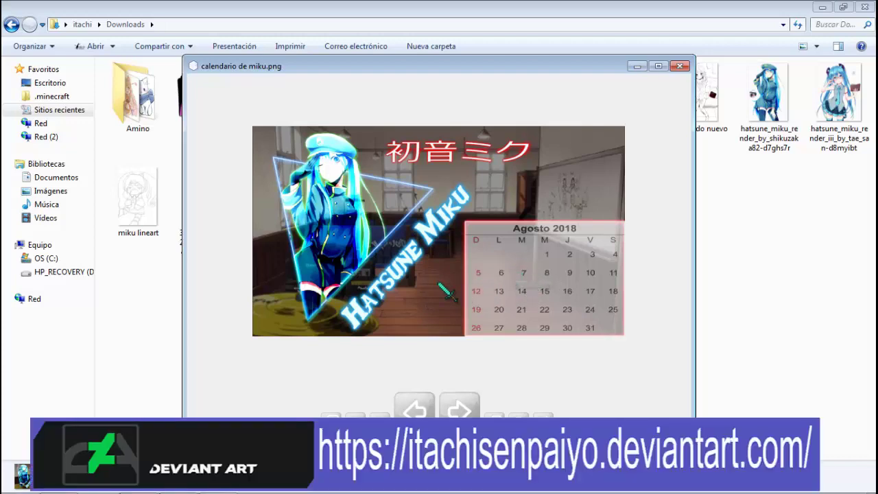
scroll(439, 292, up, 2)
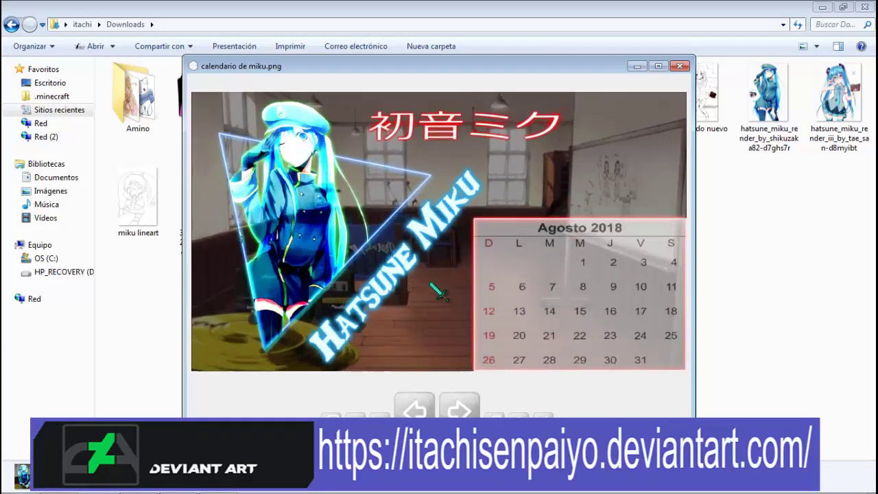
scroll(439, 291, up, 1)
scroll(439, 291, down, 2)
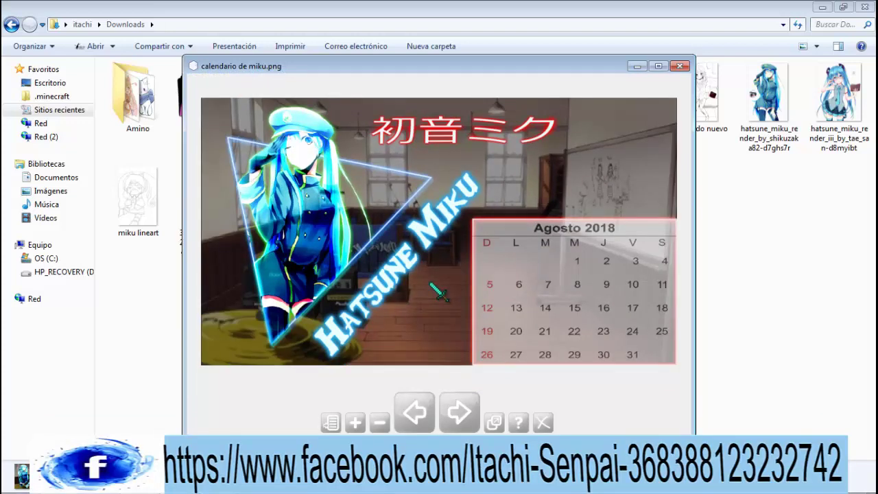
scroll(432, 288, up, 1)
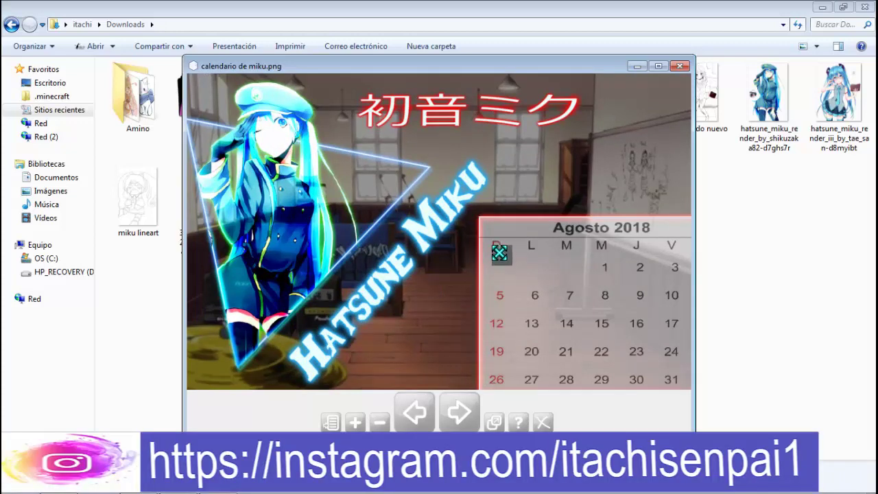
scroll(506, 261, down, 2)
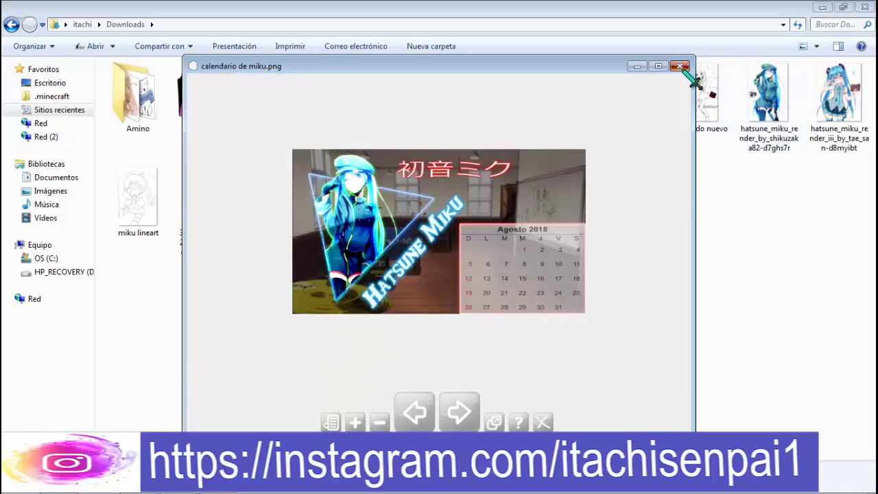
click(680, 66)
click(865, 7)
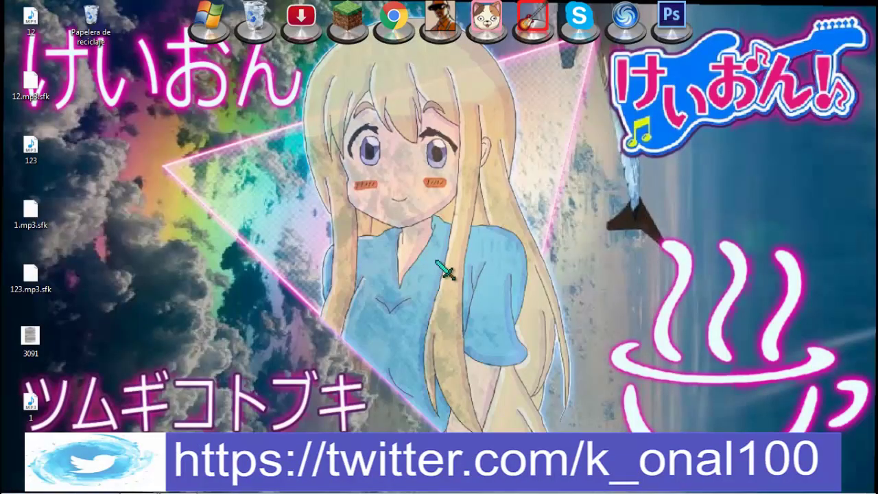